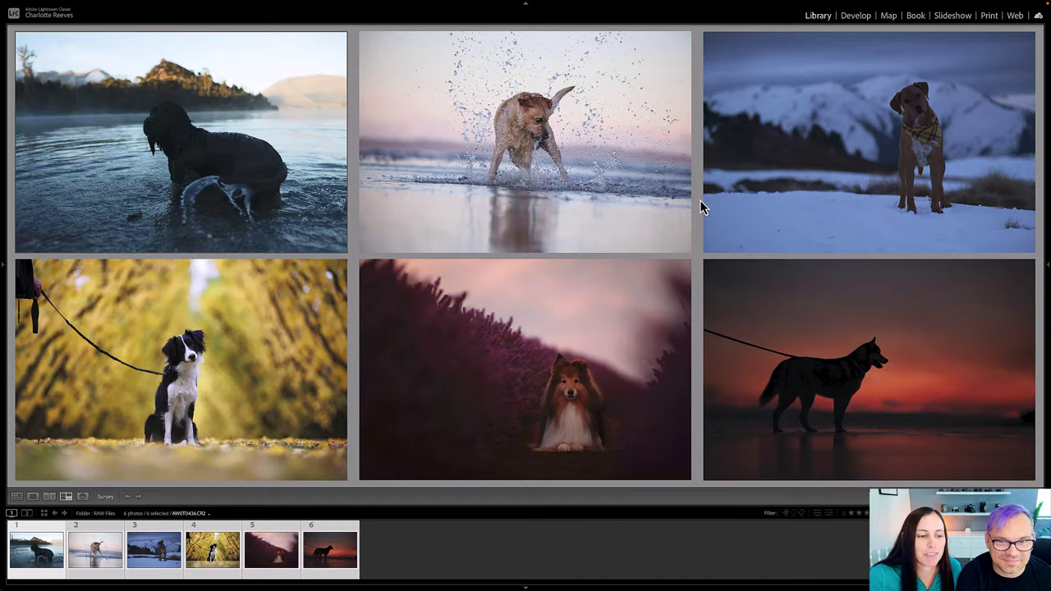
- Open the black dog lake photo in Develop and raise Shadows to about +97
key("d")
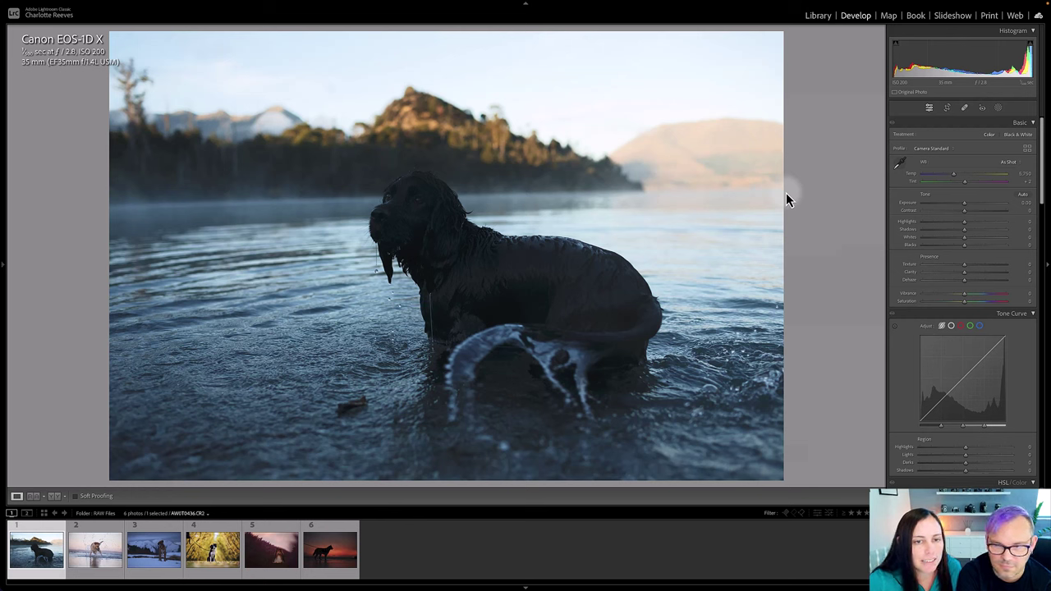
left_click_drag(964, 230, 1002, 234)
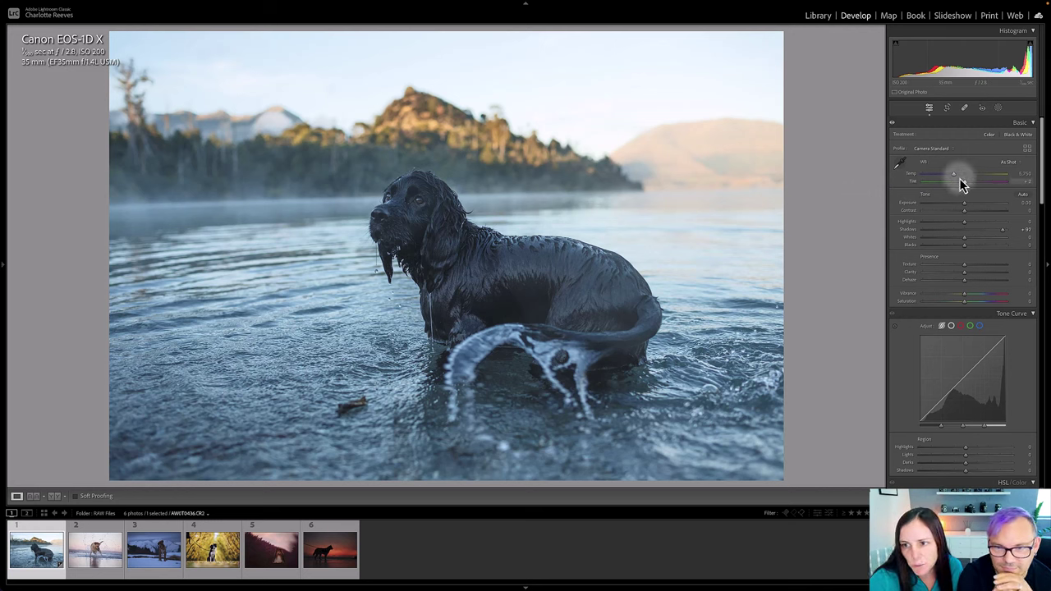
- Warm the lake photo's Temp to a Custom white balance and set Blacks to about +41
left_click_drag(954, 175, 983, 178)
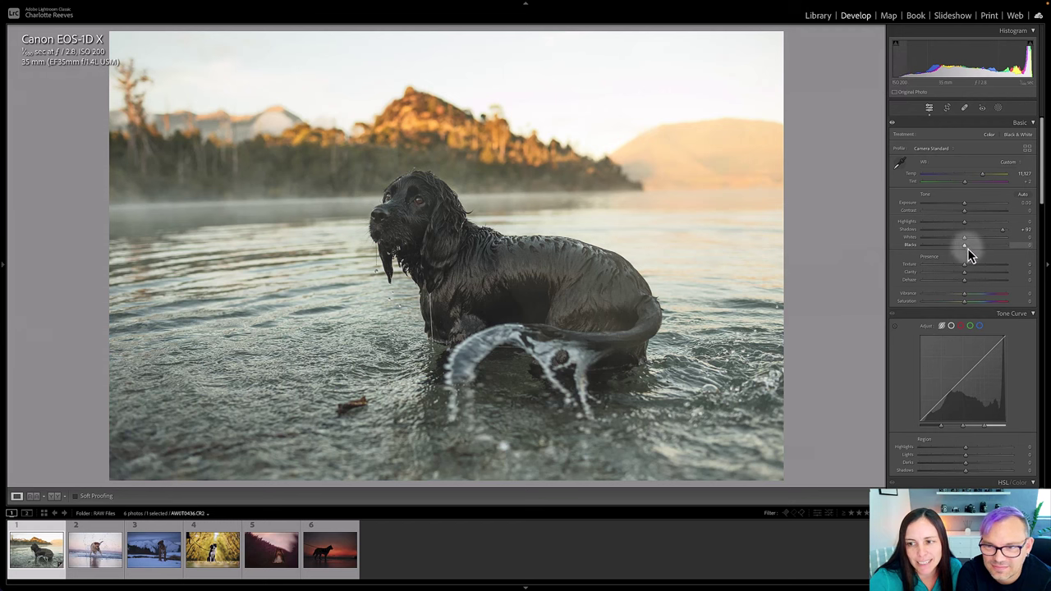
left_click_drag(966, 246, 948, 246)
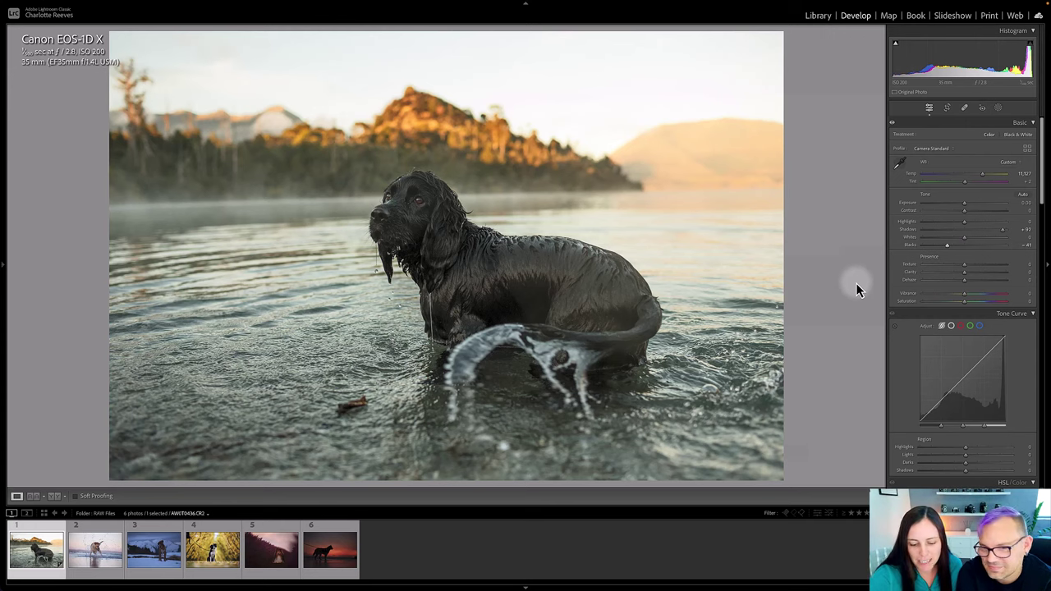
key("backslash")
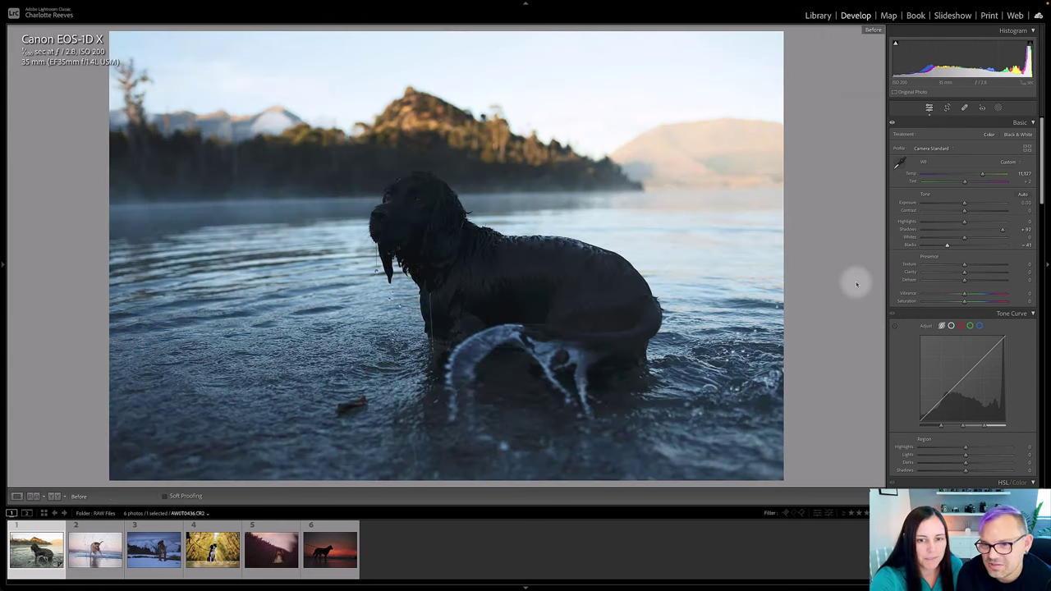
key("backslash")
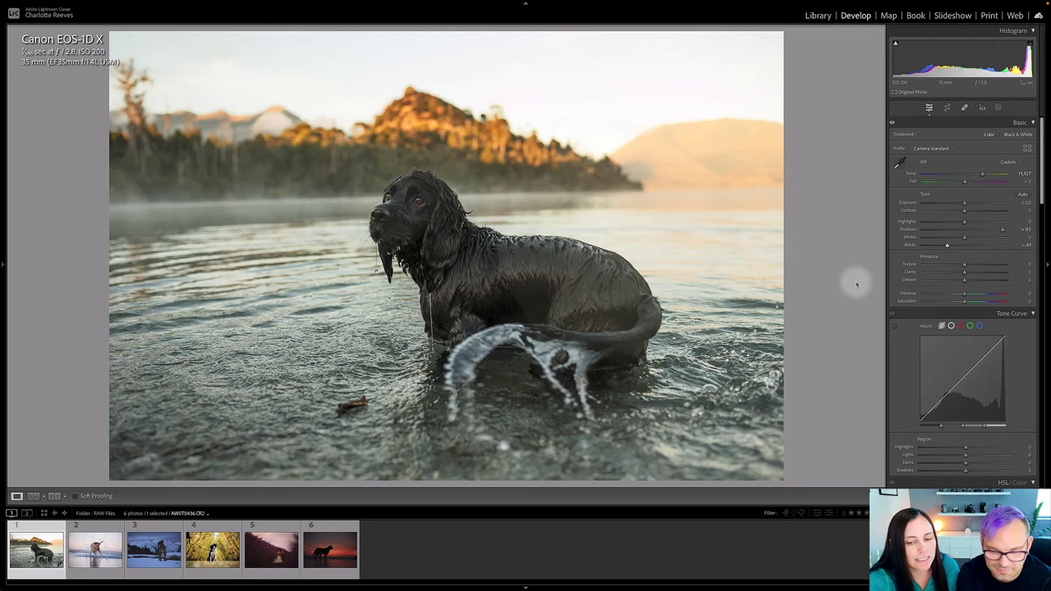
key("backslash")
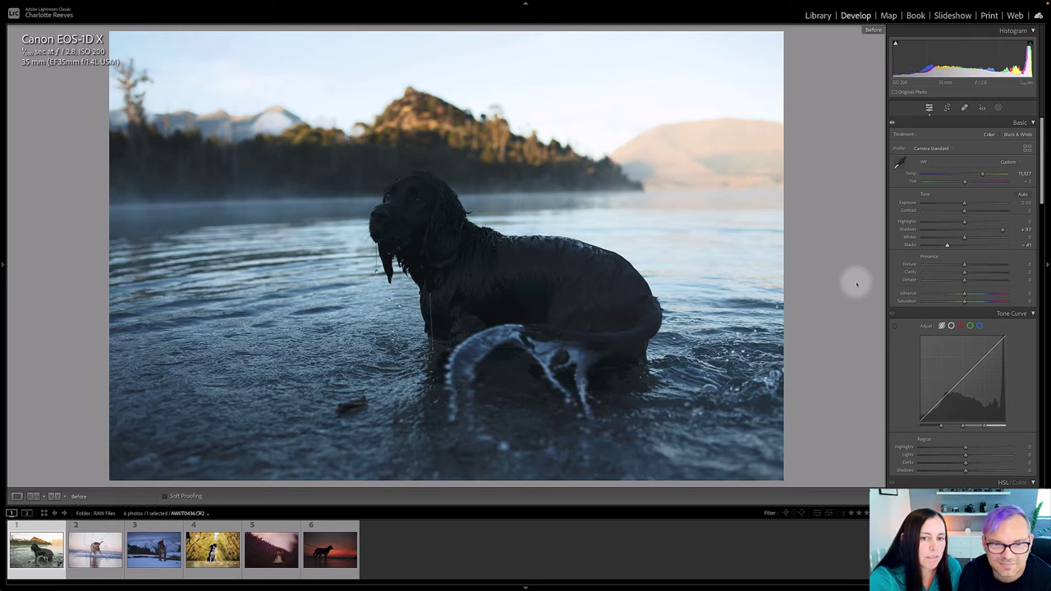
key("backslash")
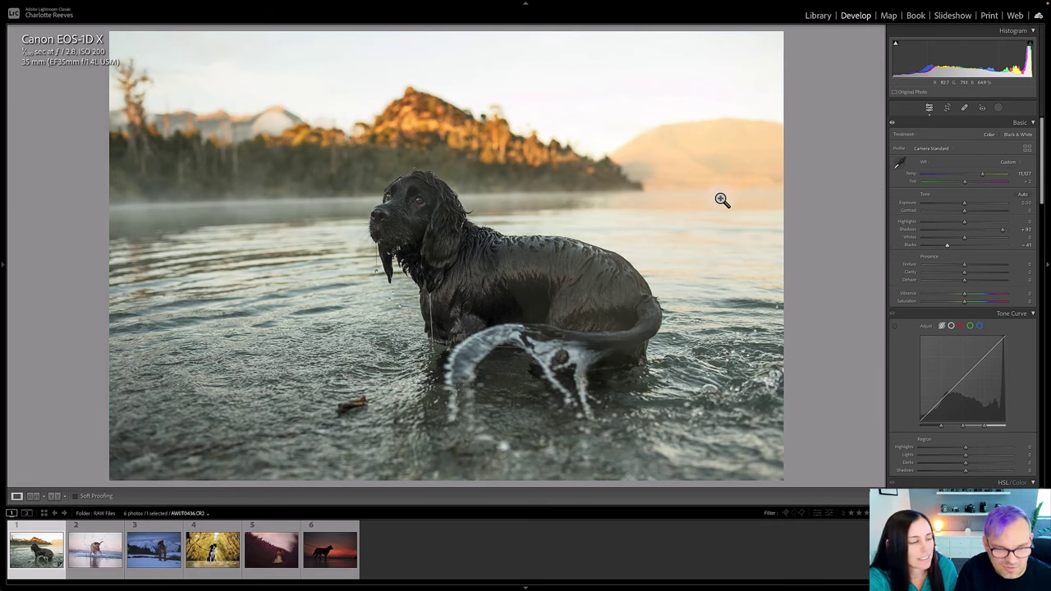
key("Right")
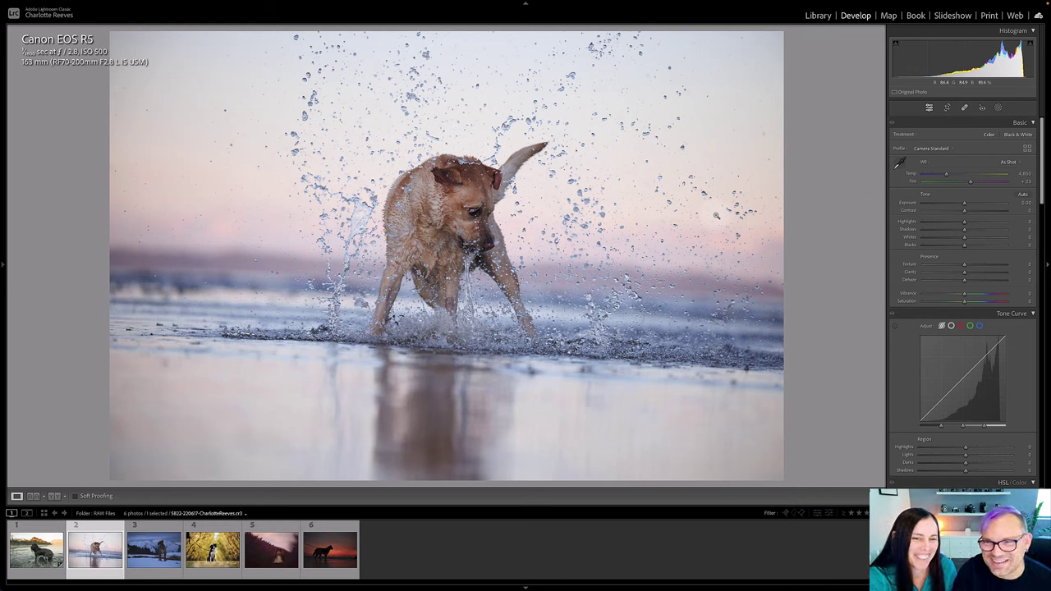
- Straighten the splashing dog photo slightly with the Crop & Straighten tool and apply it
left_click(946, 108)
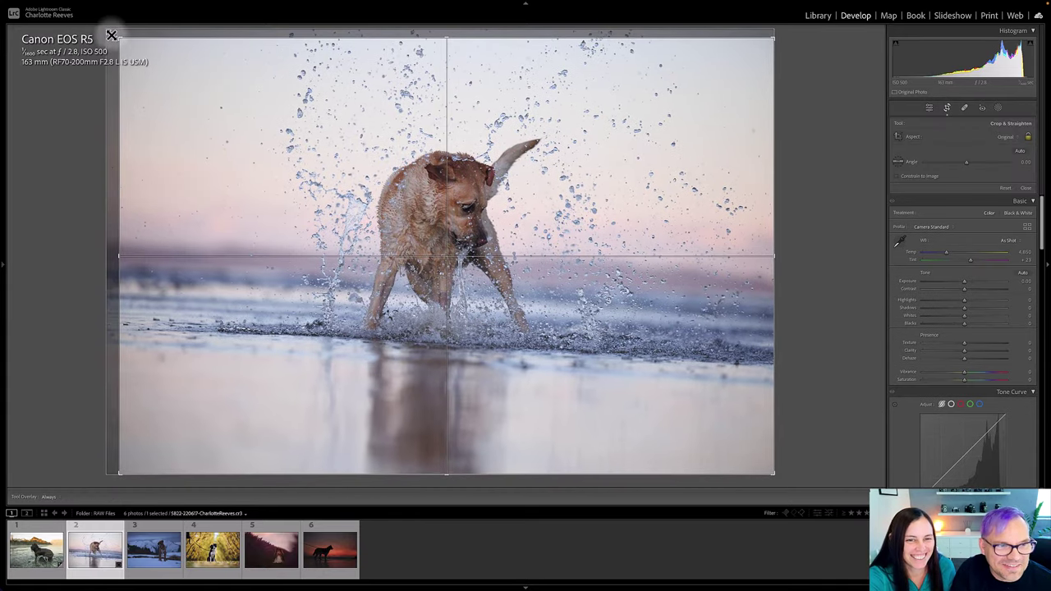
left_click_drag(105, 35, 104, 47)
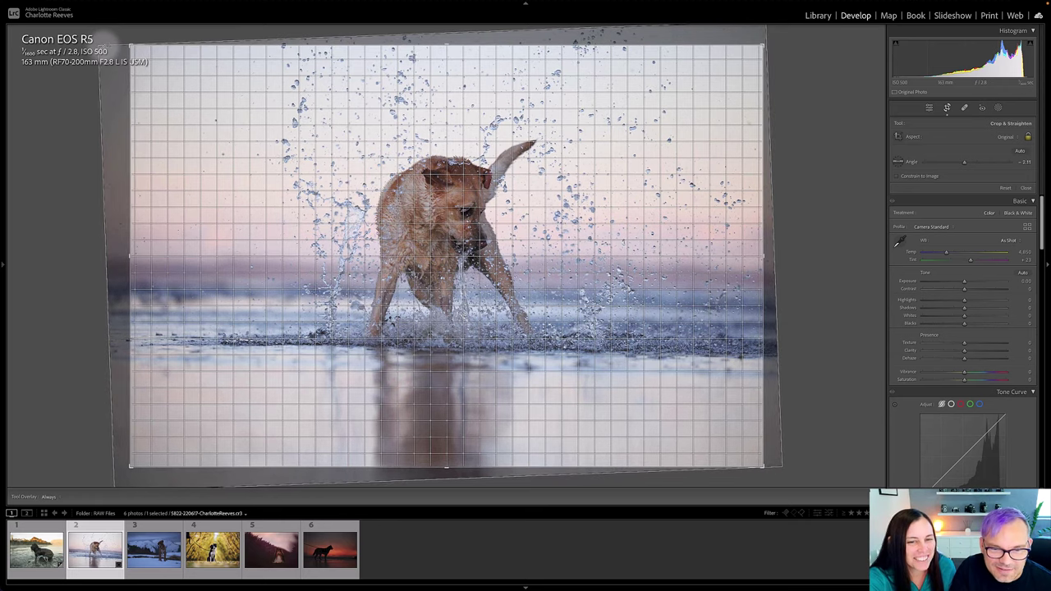
key("Return")
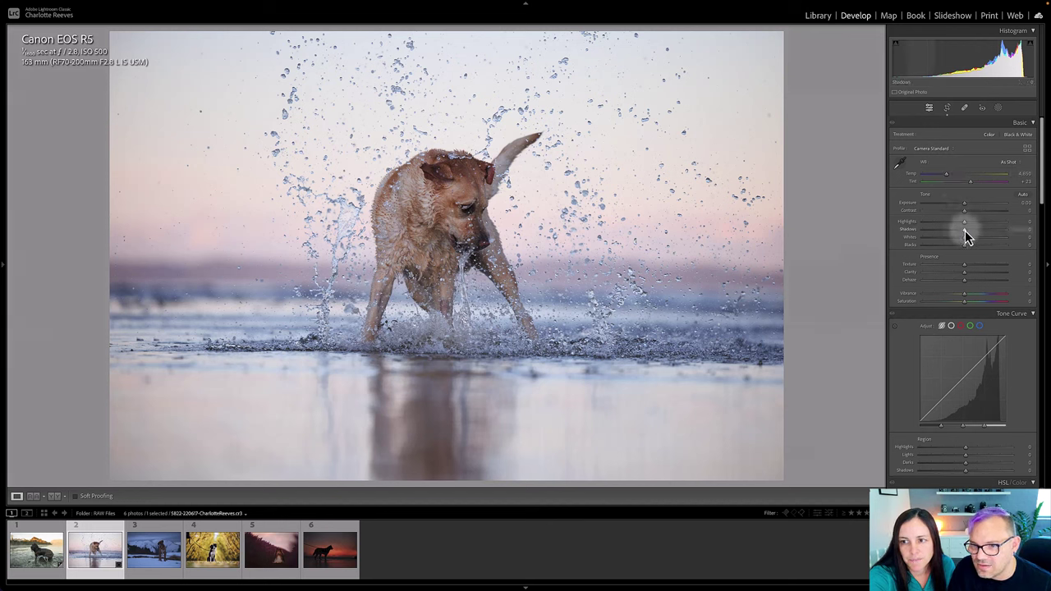
- Raise the splashing dog photo's Shadows to about +86 and warm Temp to about 5,582
left_click_drag(964, 230, 998, 229)
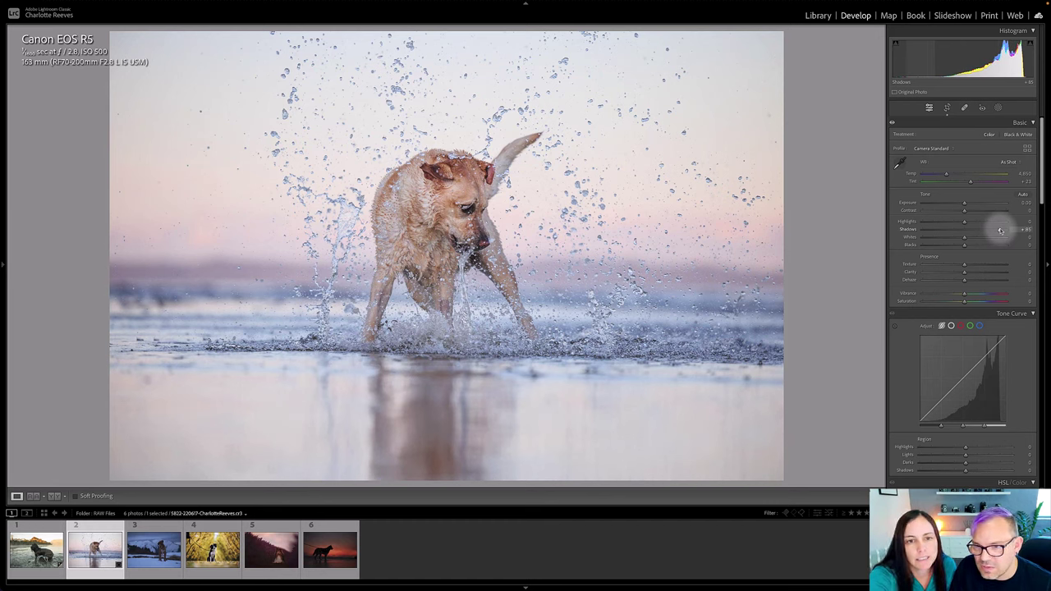
left_click_drag(1000, 230, 1002, 230)
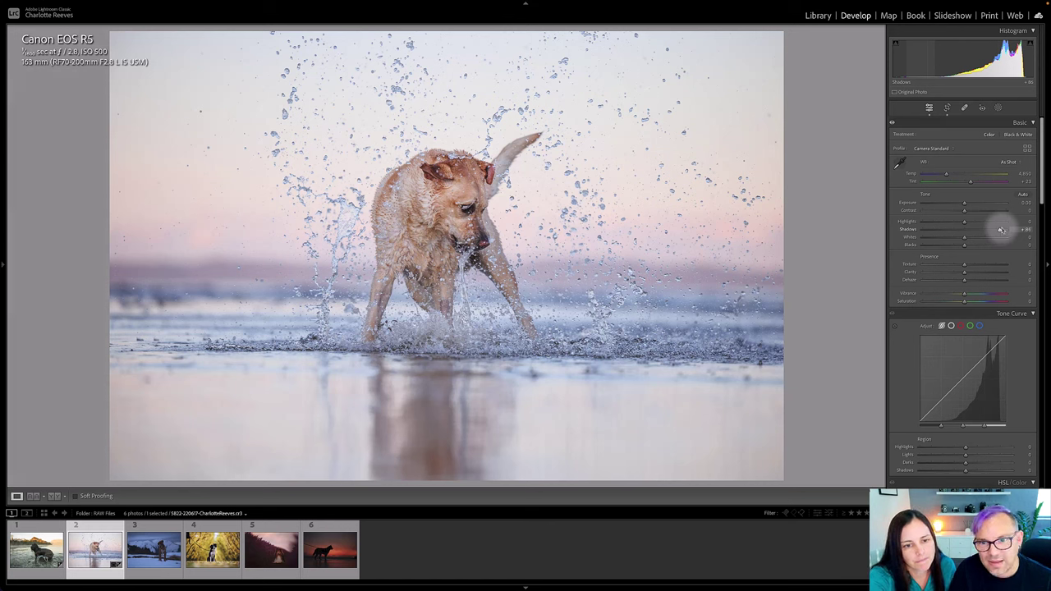
left_click_drag(1001, 230, 999, 227)
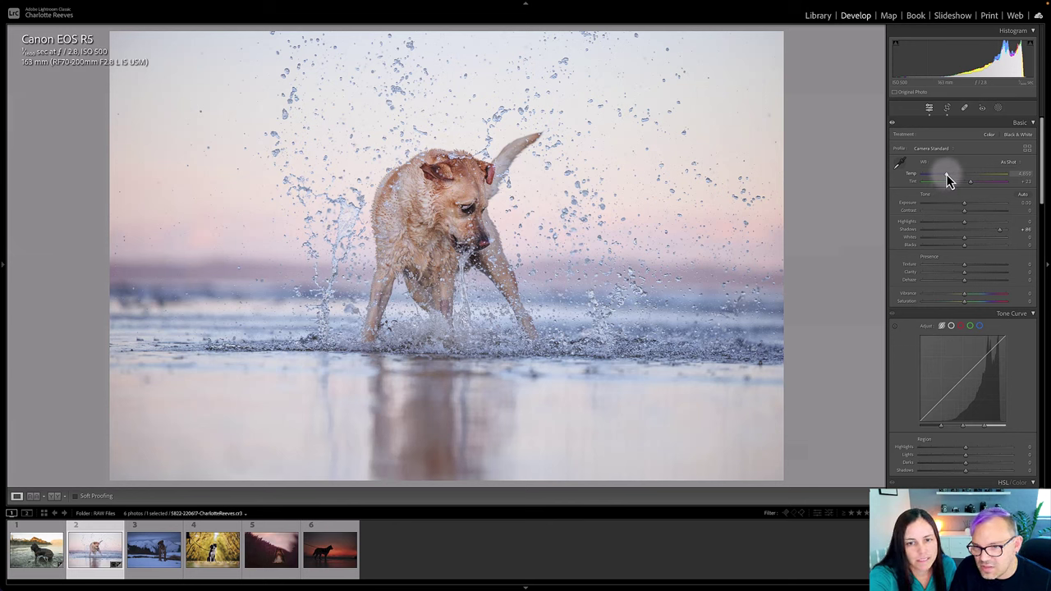
left_click_drag(946, 174, 953, 175)
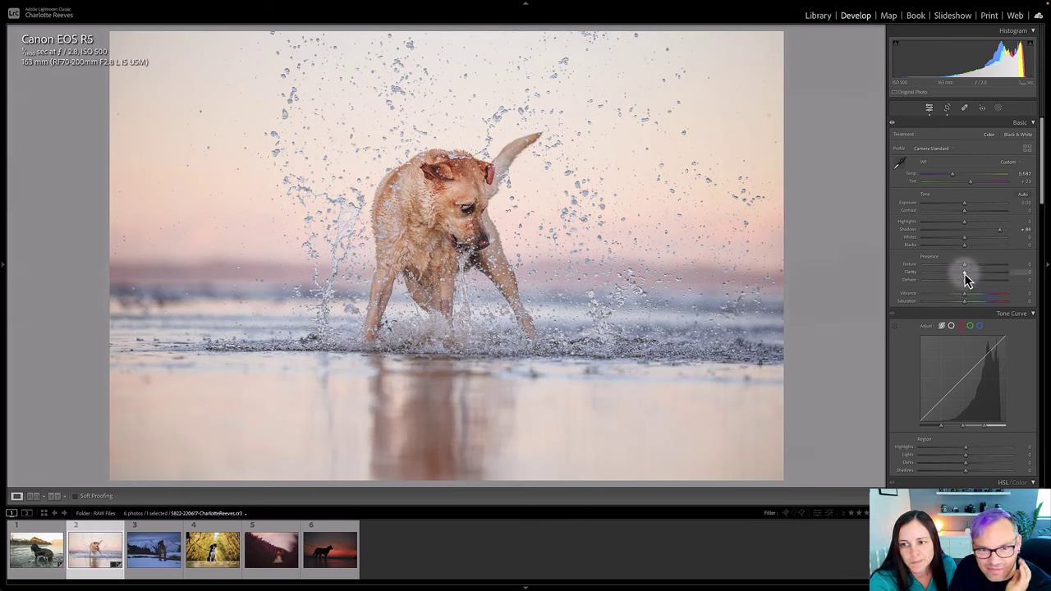
- Set Clarity to +23, nudge Temp to about 5,778, then show the Before view
left_click_drag(965, 275, 967, 275)
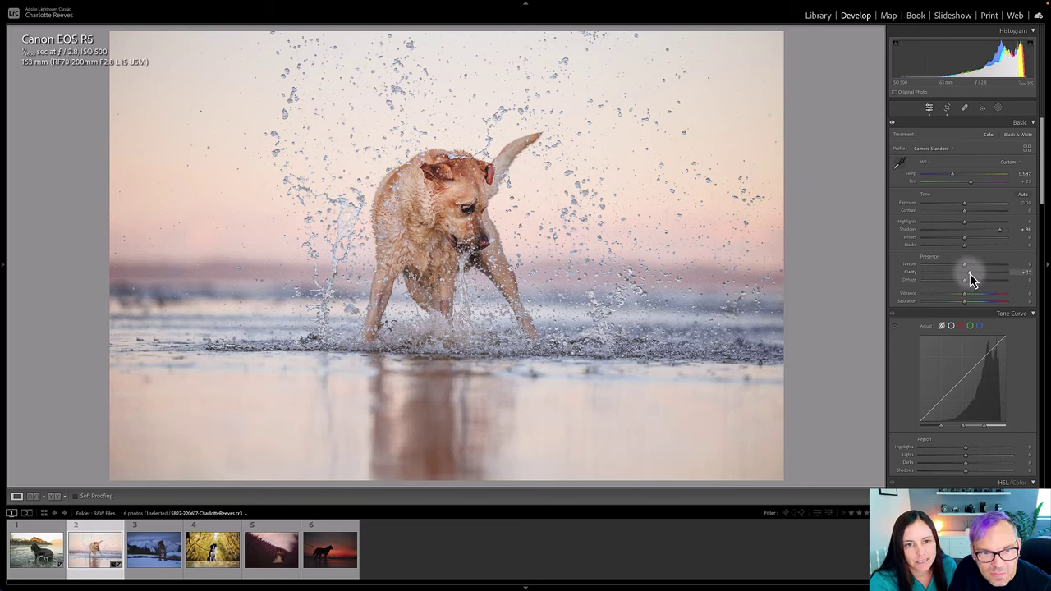
mouse_move(968, 275)
left_mouse_down()
mouse_move(1002, 274)
mouse_move(976, 274)
left_mouse_up()
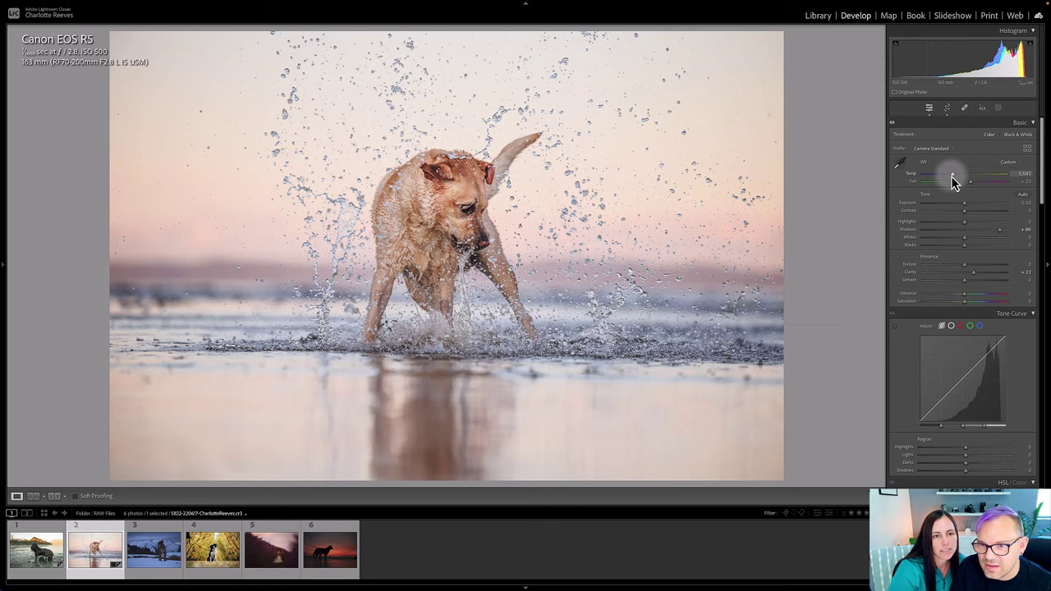
left_click_drag(953, 176, 954, 176)
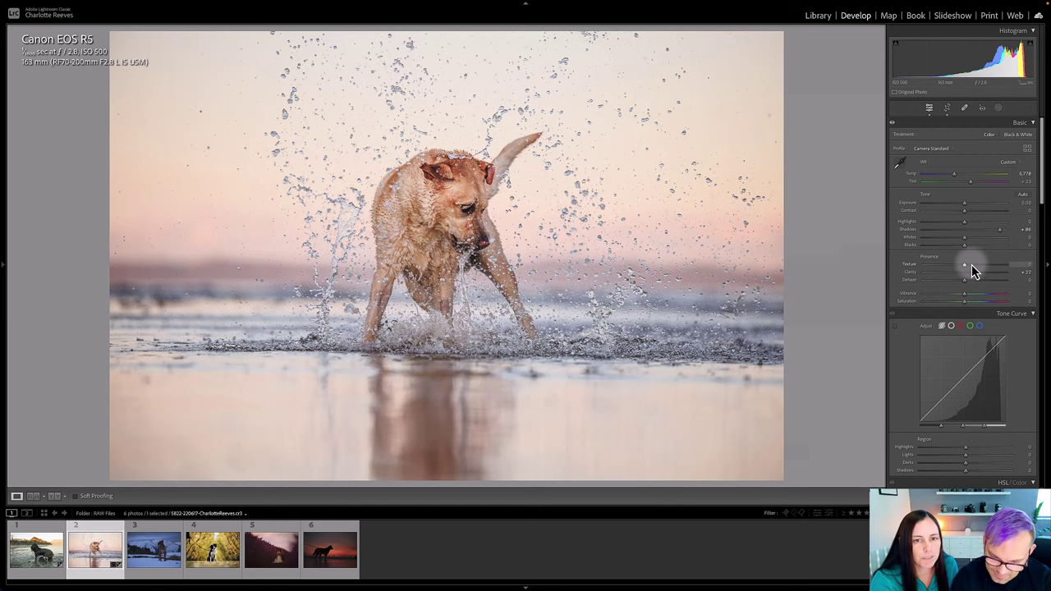
key("backslash")
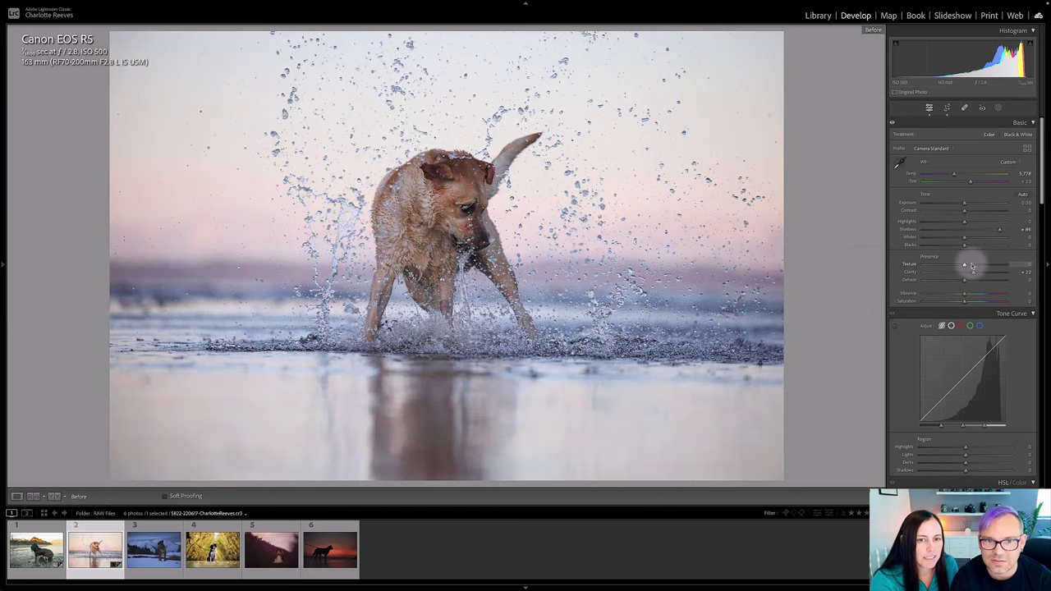
- Return to the After view and reset the photo's crop and straightening through the crop overlay
key("backslash")
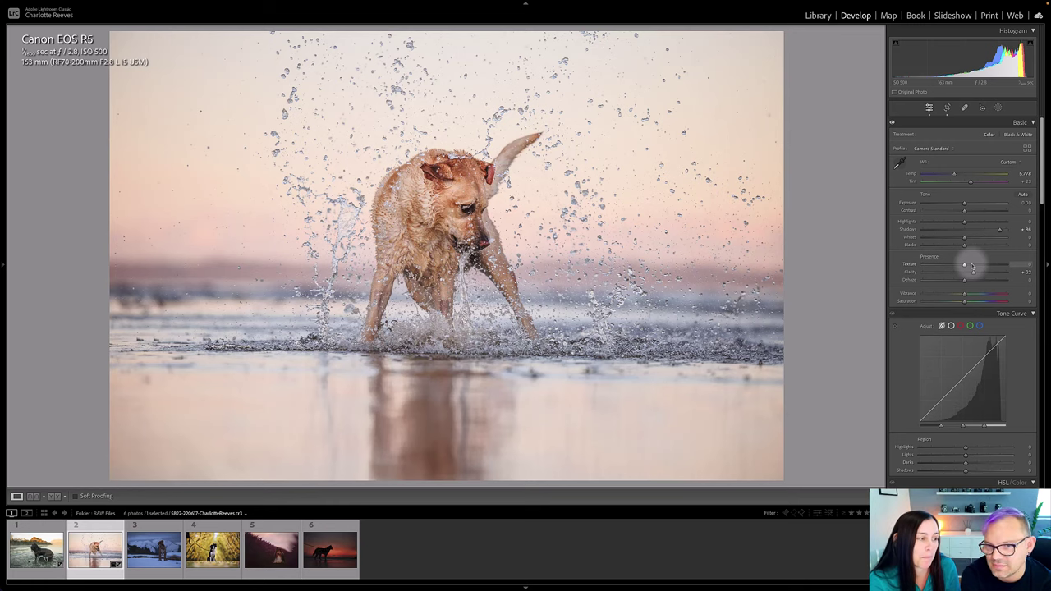
left_click(945, 110)
right_click(535, 125)
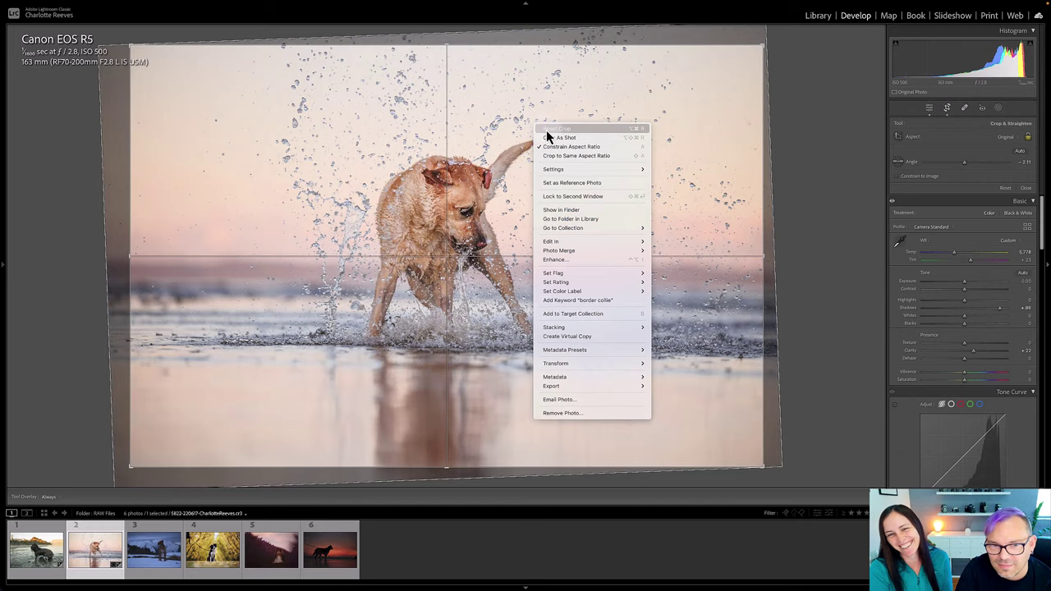
left_click(876, 201)
key("r")
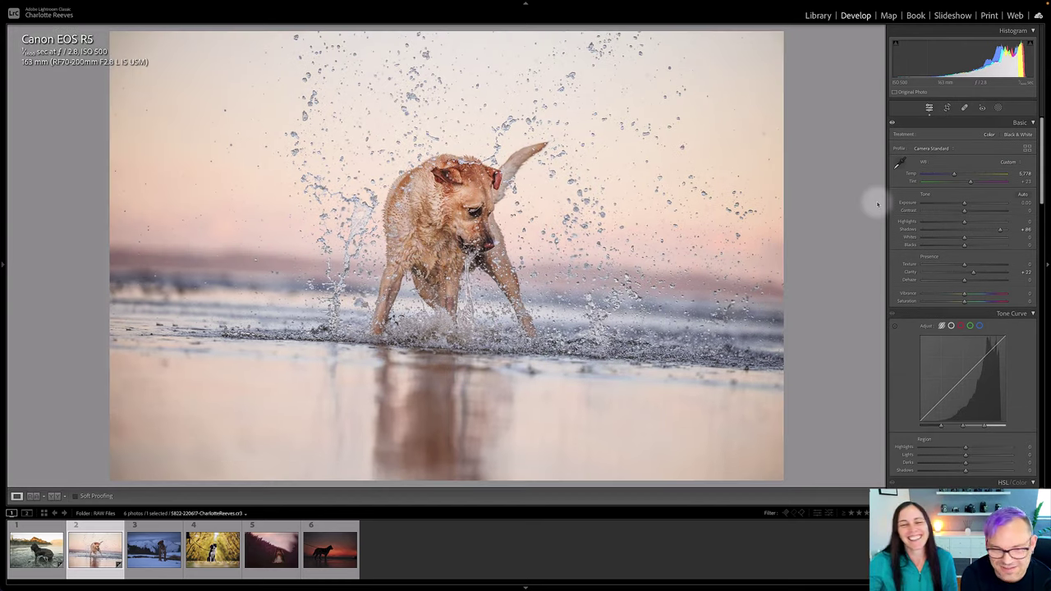
- Open photo 3, the dog in snow, and neutralize the blue snow with the WB Selector
left_click(156, 565)
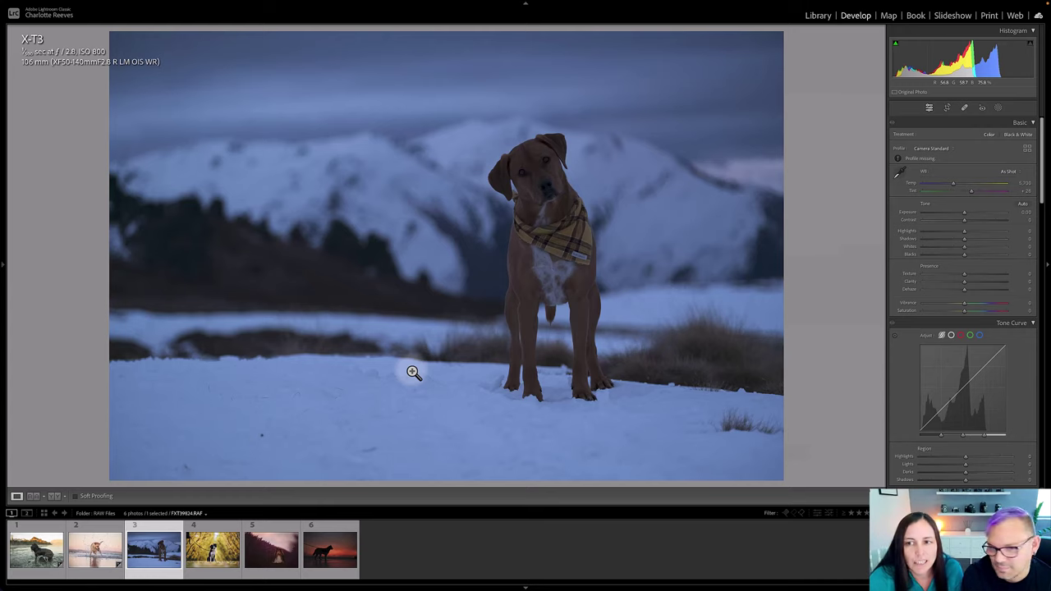
left_click(901, 173)
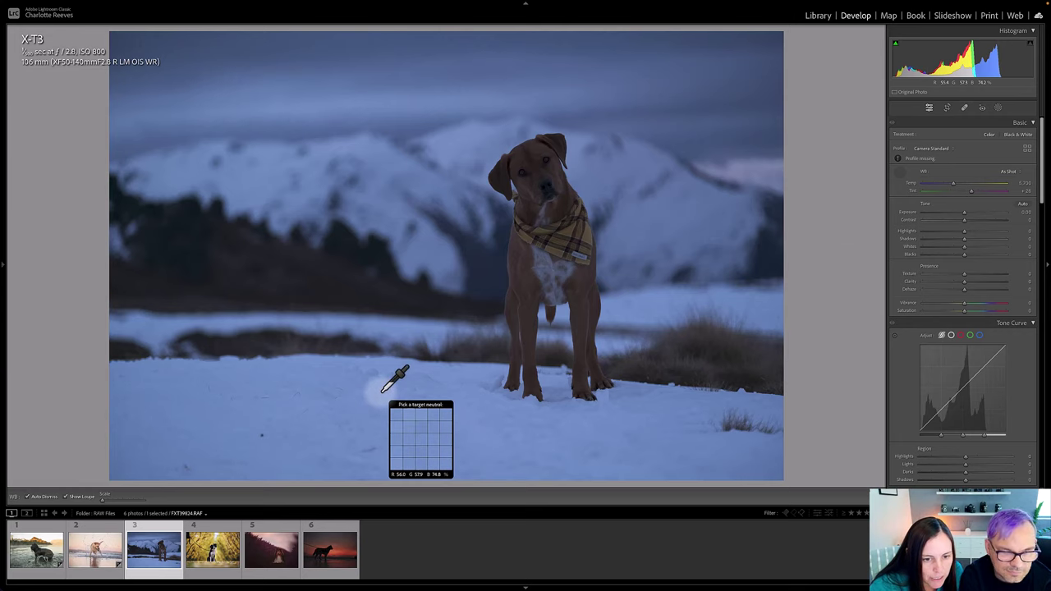
left_click(382, 393)
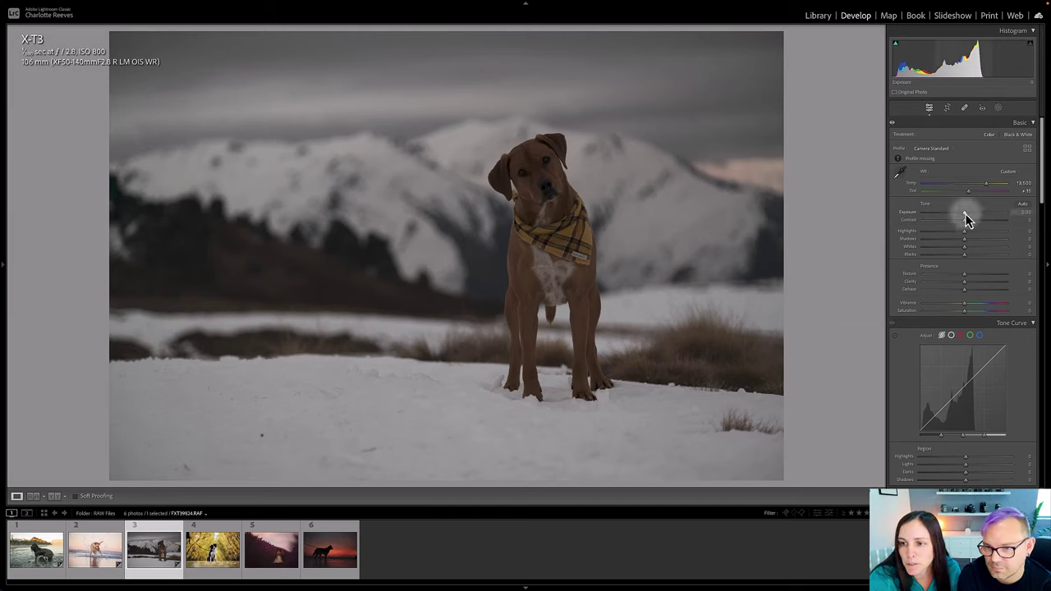
- Set the snow photo's Exposure to about +2.15 and Highlights to -73
left_click_drag(963, 213, 982, 216)
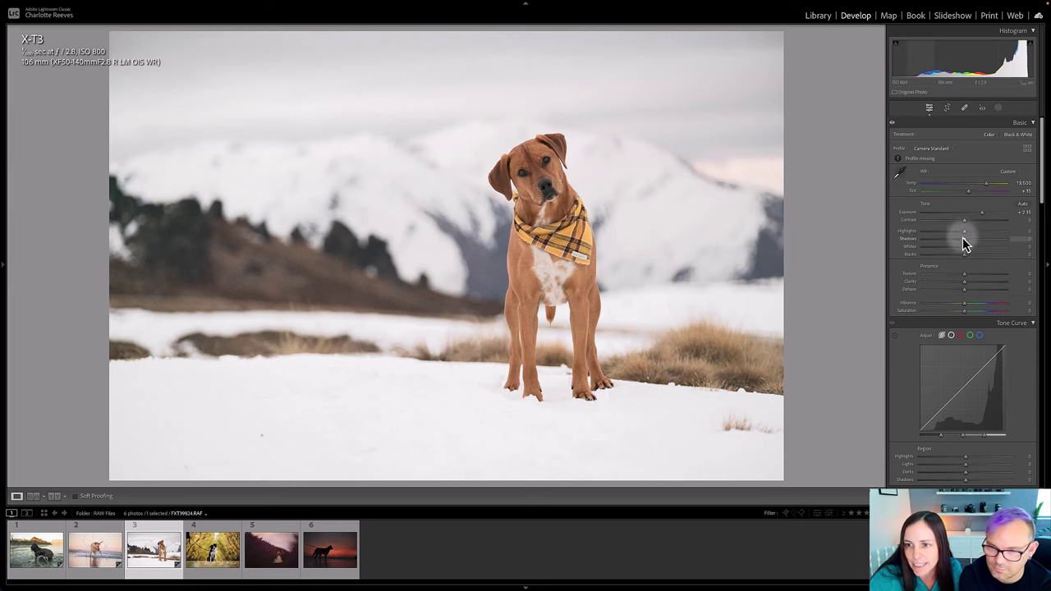
left_click_drag(966, 232, 937, 233)
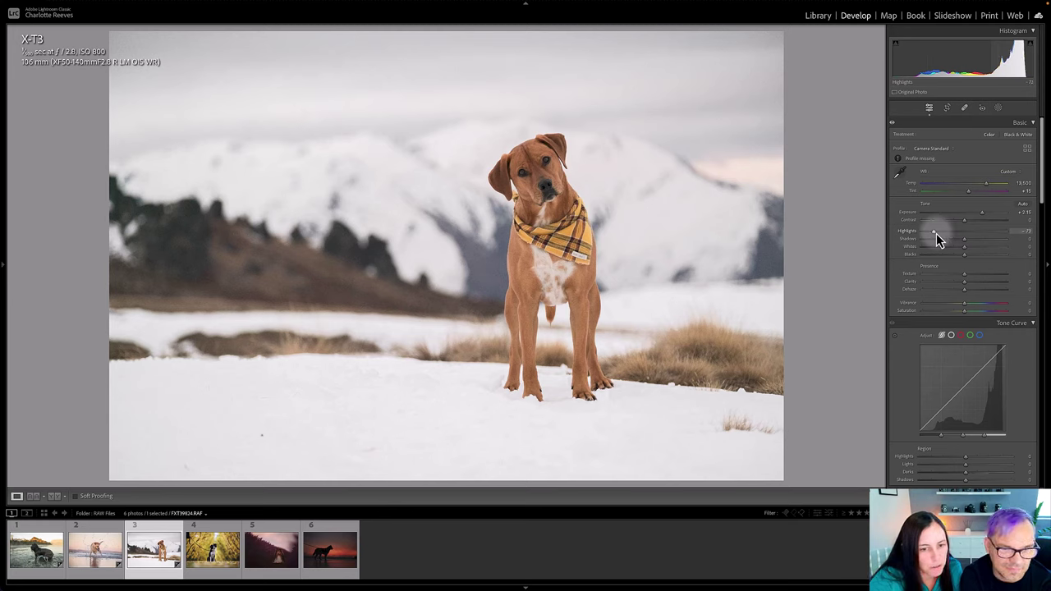
left_click_drag(934, 234, 934, 233)
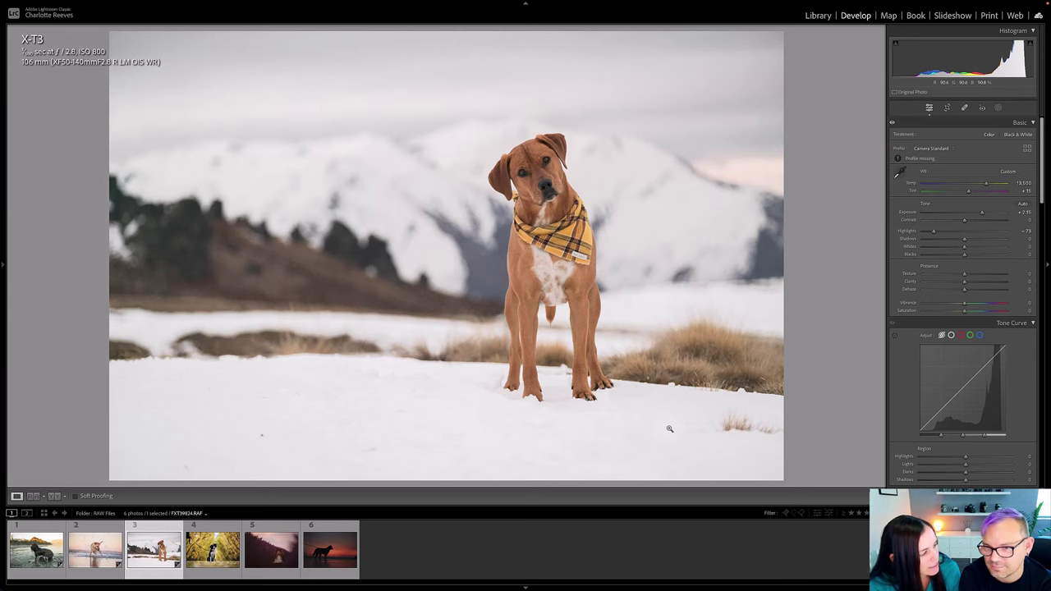
- Toggle Before/After on the snow photo, then move to photo 4, the border collie
key("backslash")
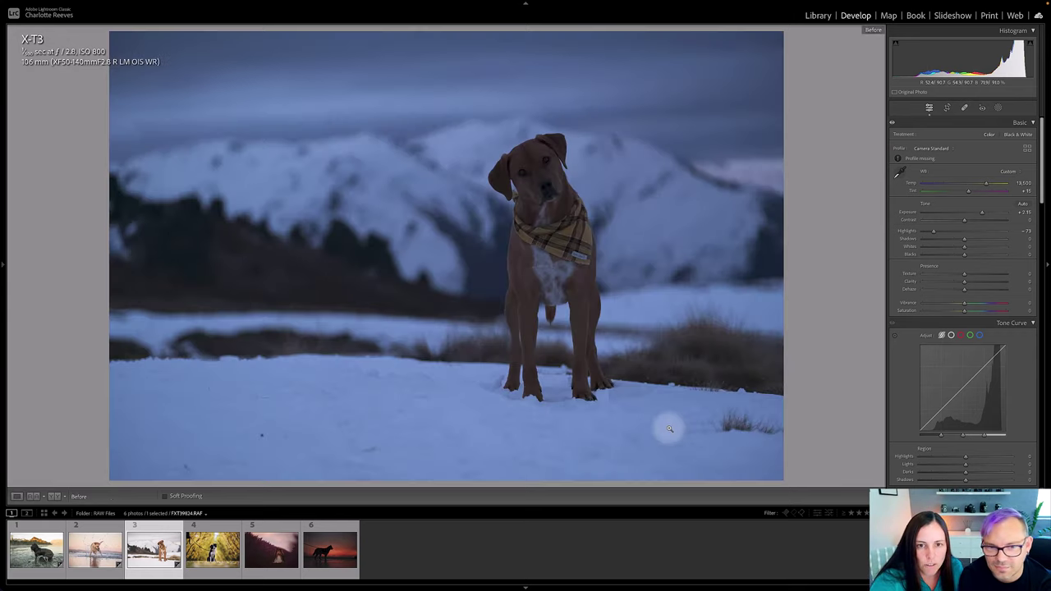
key("backslash")
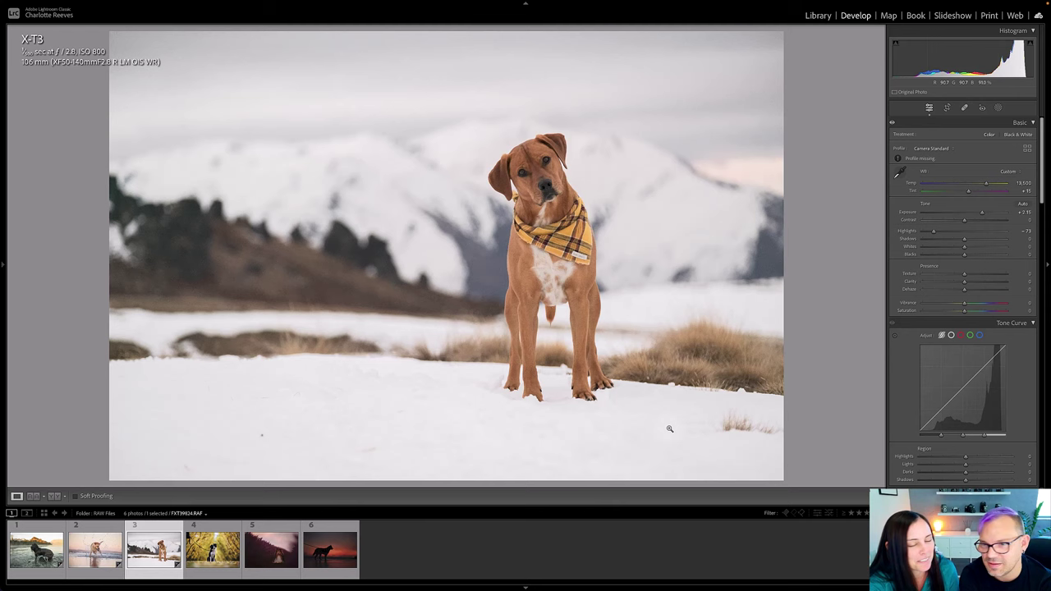
key("Right")
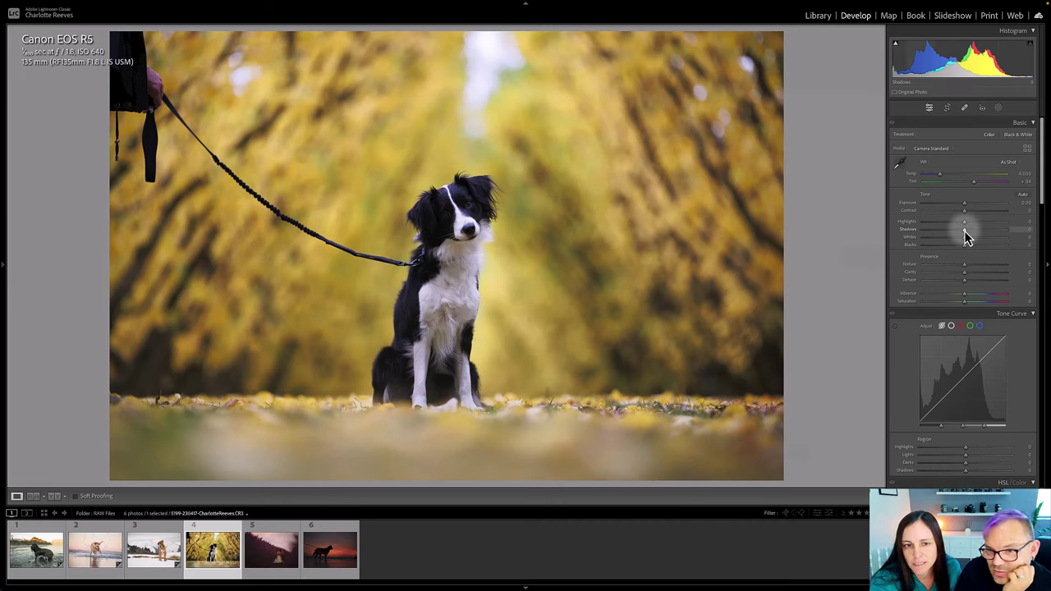
- Lift the border collie photo's Shadows slider to about +54
left_click_drag(963, 230, 984, 231)
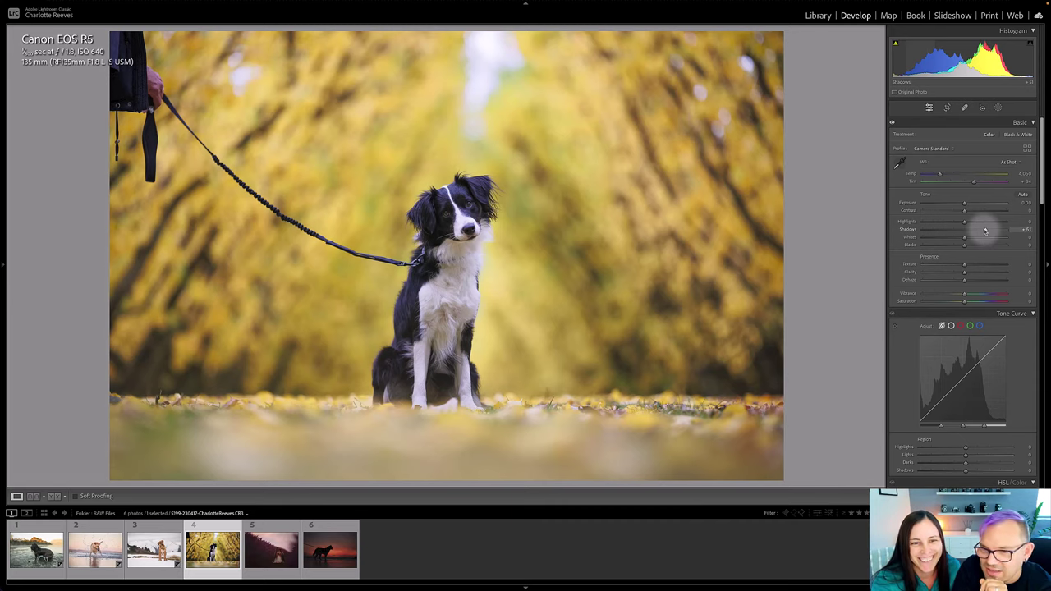
left_click_drag(984, 230, 986, 230)
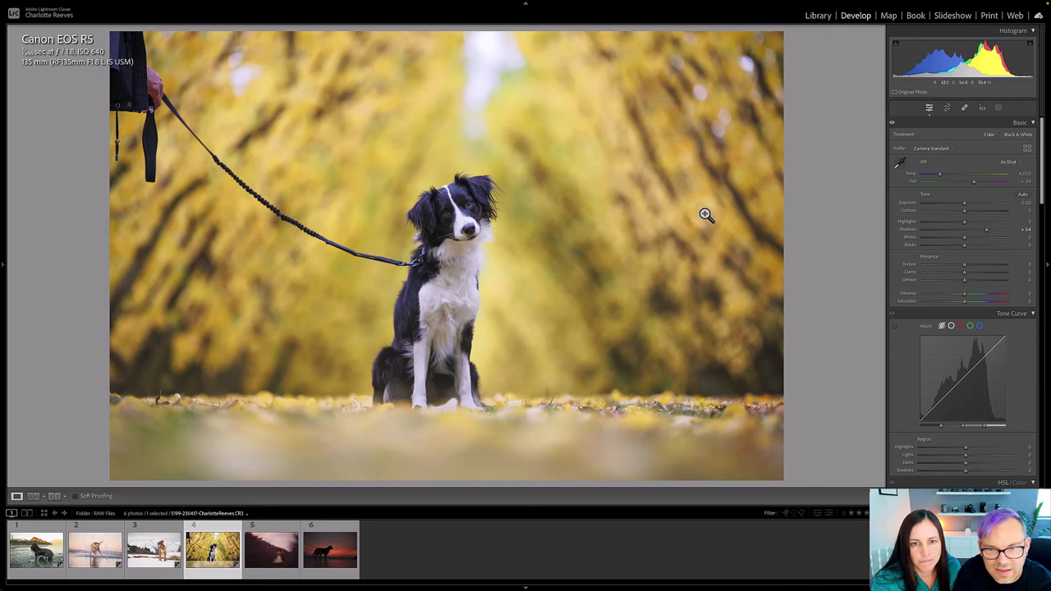
- Raise the border collie photo's Temp to about 4,800, giving Custom white balance
left_click(944, 174)
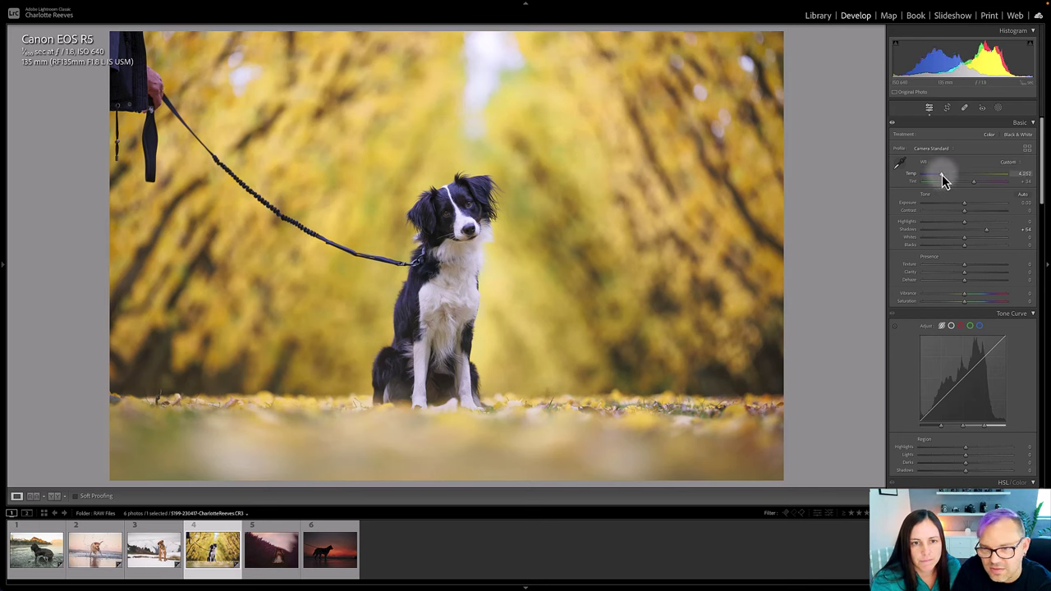
left_click_drag(944, 174, 945, 174)
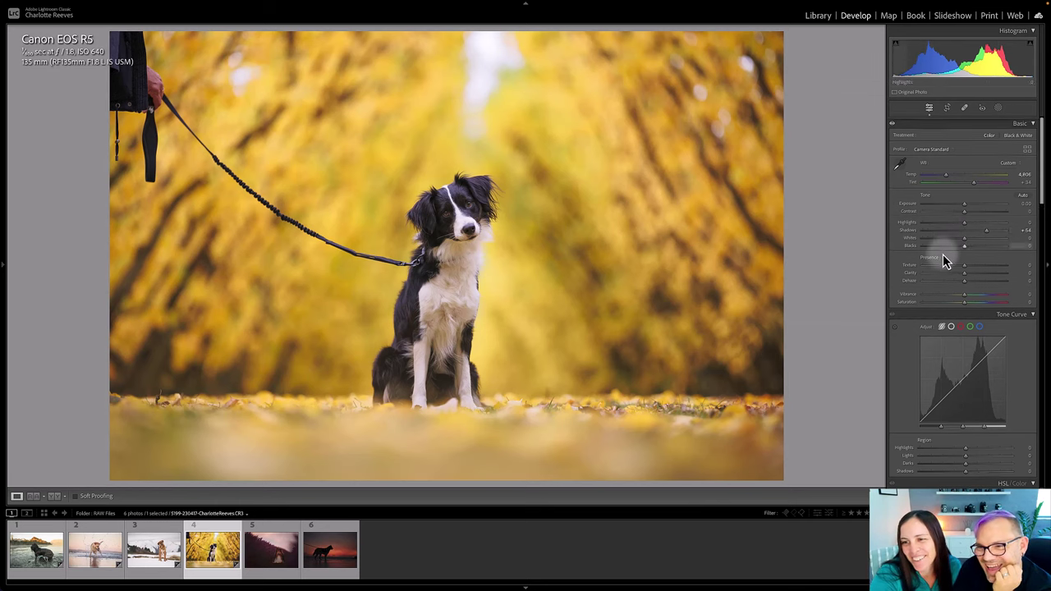
- Shift the foliage's HSL hues with the targeted tool: Orange about +15, Yellow negative
scroll(943, 252, "down", 3)
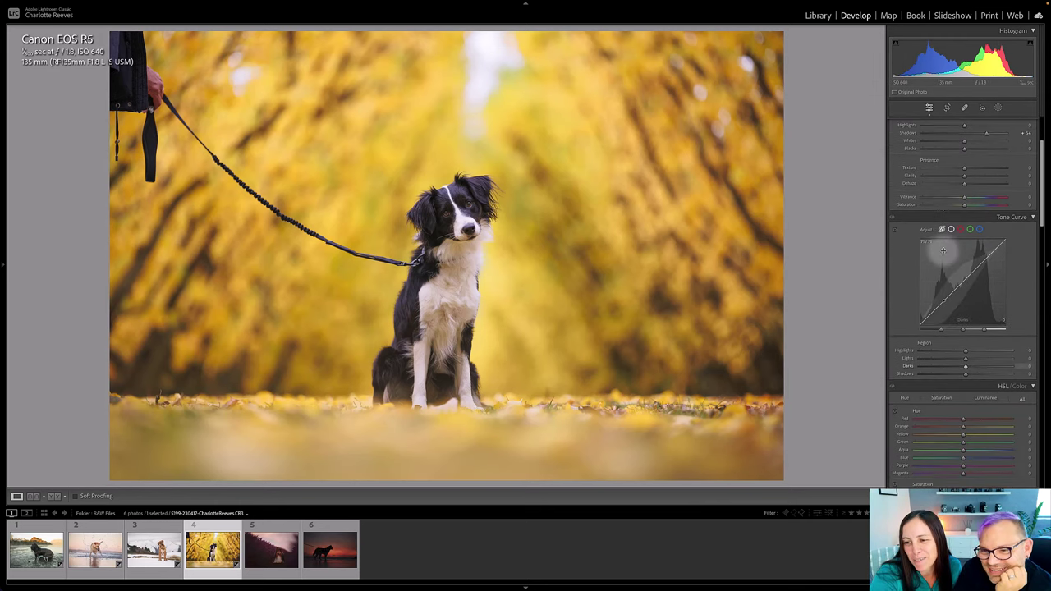
scroll(944, 251, "down", 3)
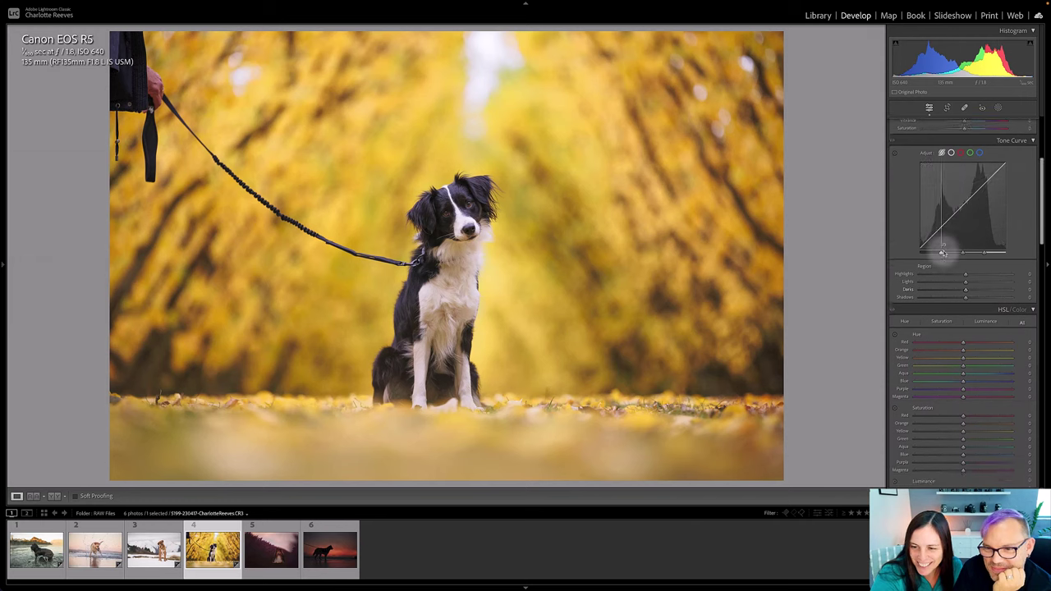
scroll(943, 251, "down", 1)
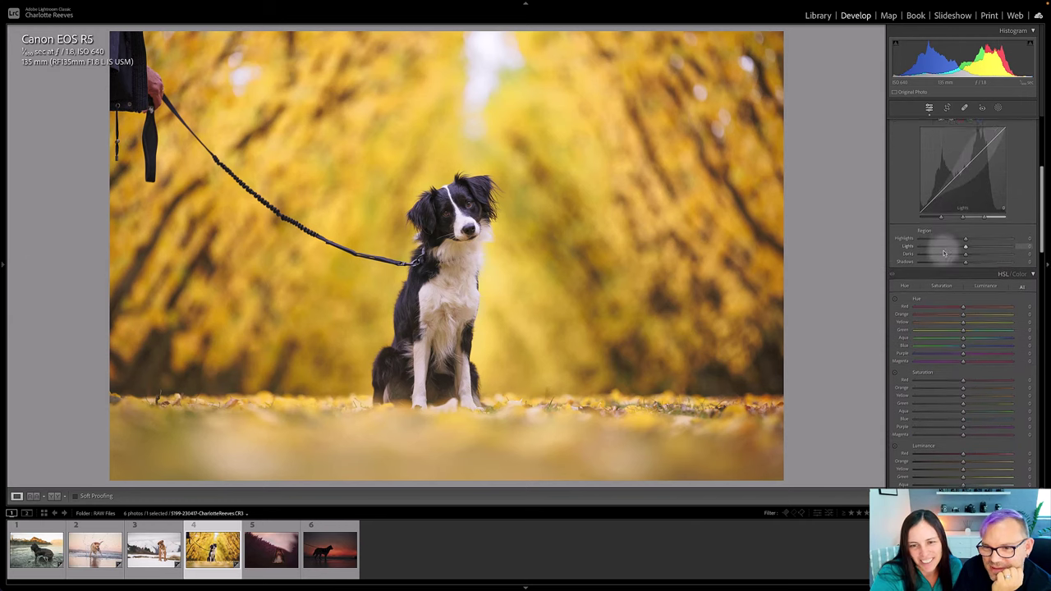
left_click(896, 292)
scroll(896, 293, "down", 1)
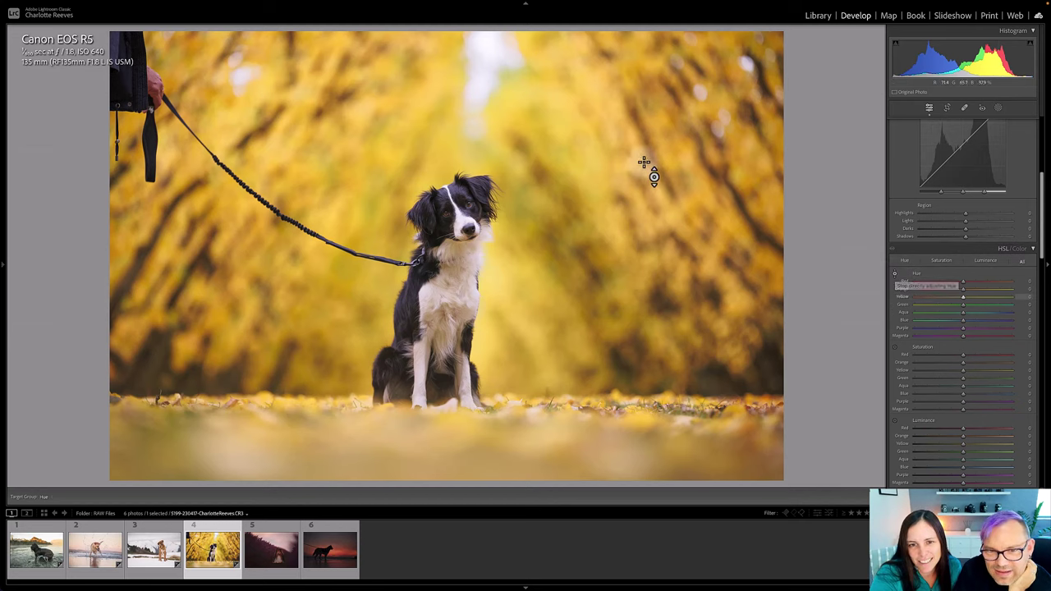
left_click_drag(575, 205, 574, 226)
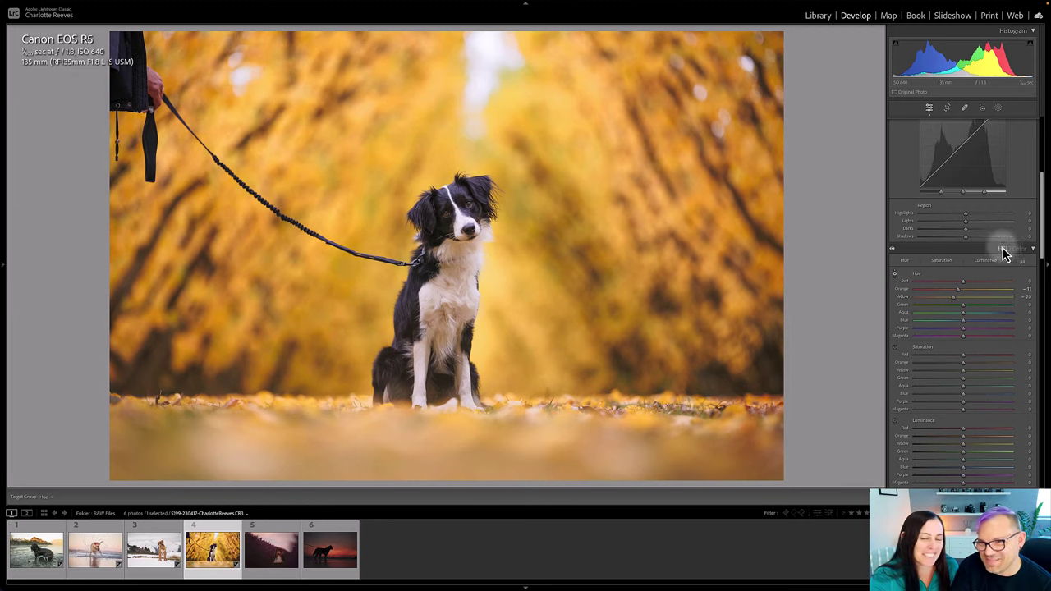
scroll(977, 214, "down", 1)
scroll(977, 213, "up", 10)
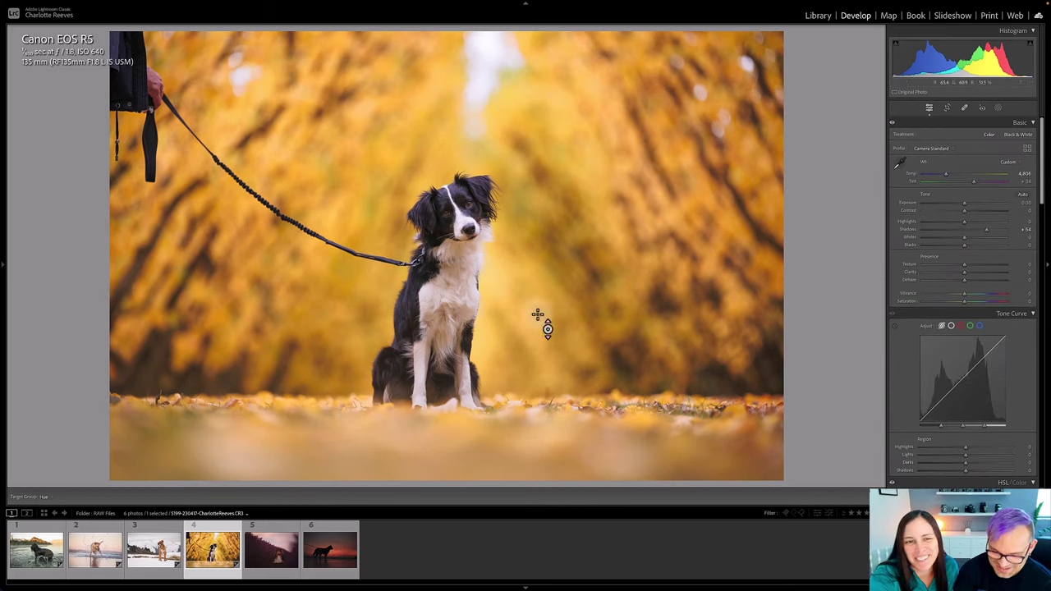
- Leave the targeted tool, lower Blacks slightly, and view the Before original
key("Escape")
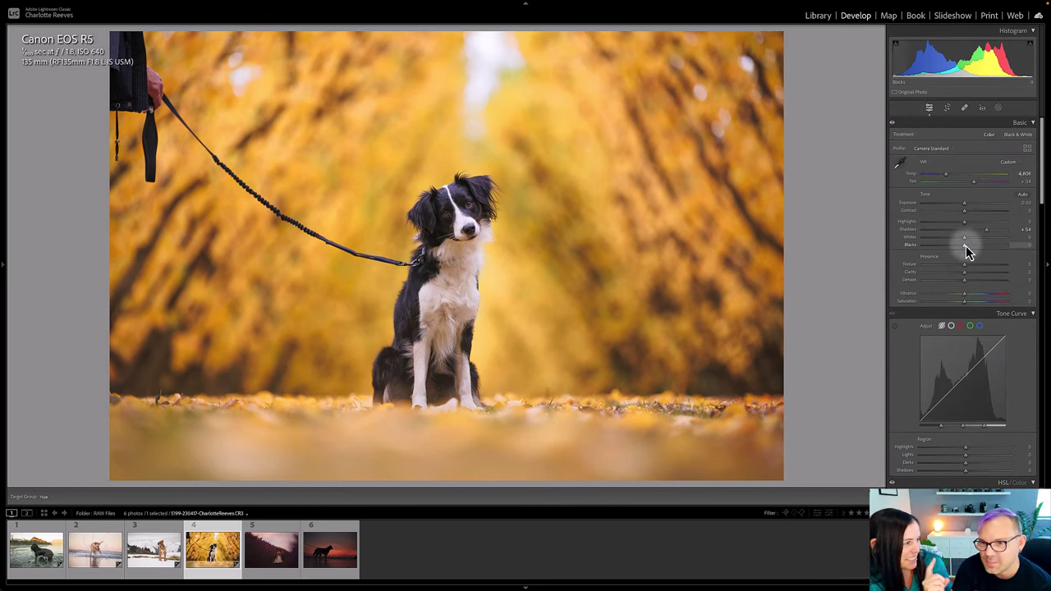
mouse_move(962, 246)
left_mouse_down()
mouse_move(950, 245)
mouse_move(961, 246)
left_mouse_up()
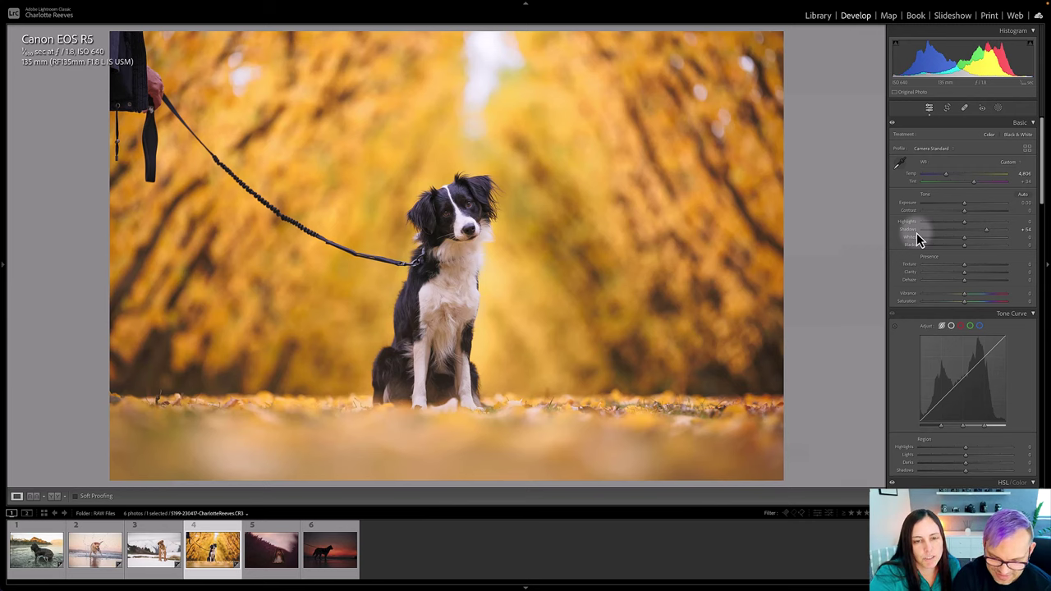
key("backslash")
key("backslash")
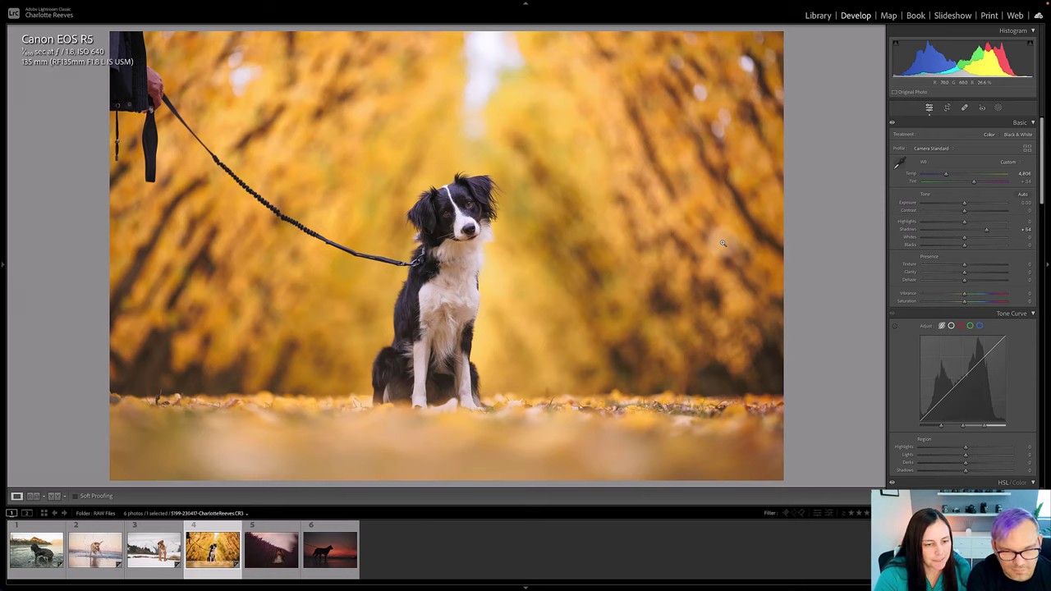
- Go to the sheltie-in-lavender photo, raise Whites to about +59 and lift Shadows
key("Right")
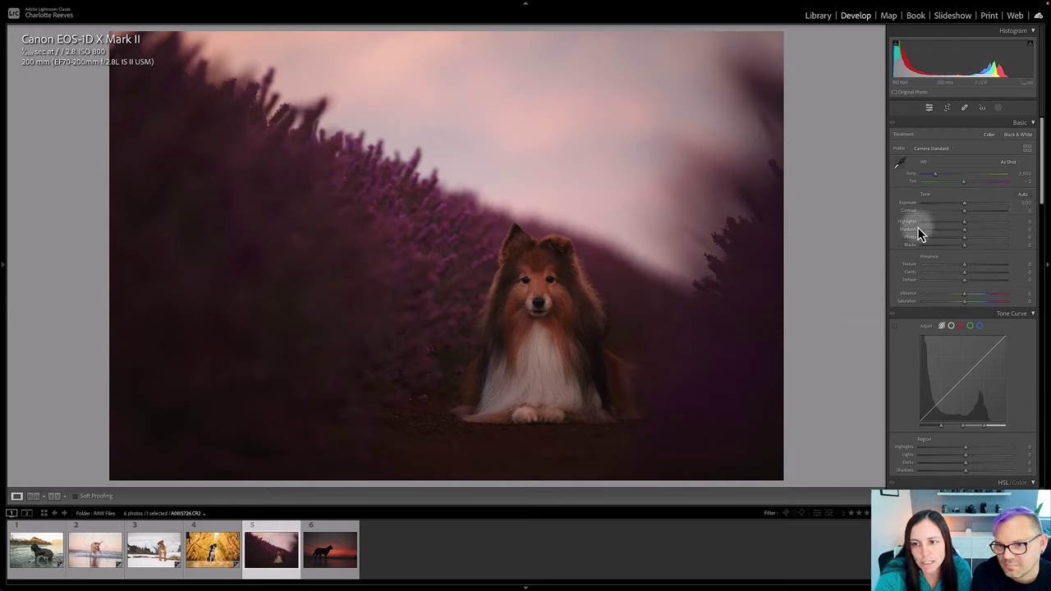
left_click_drag(964, 237, 990, 240)
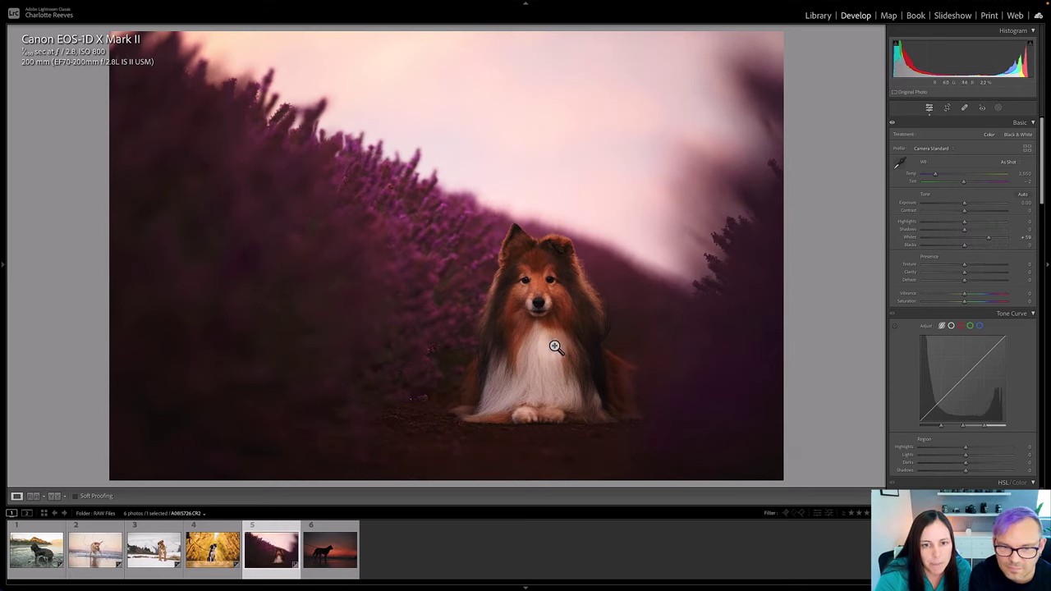
left_click_drag(964, 230, 998, 230)
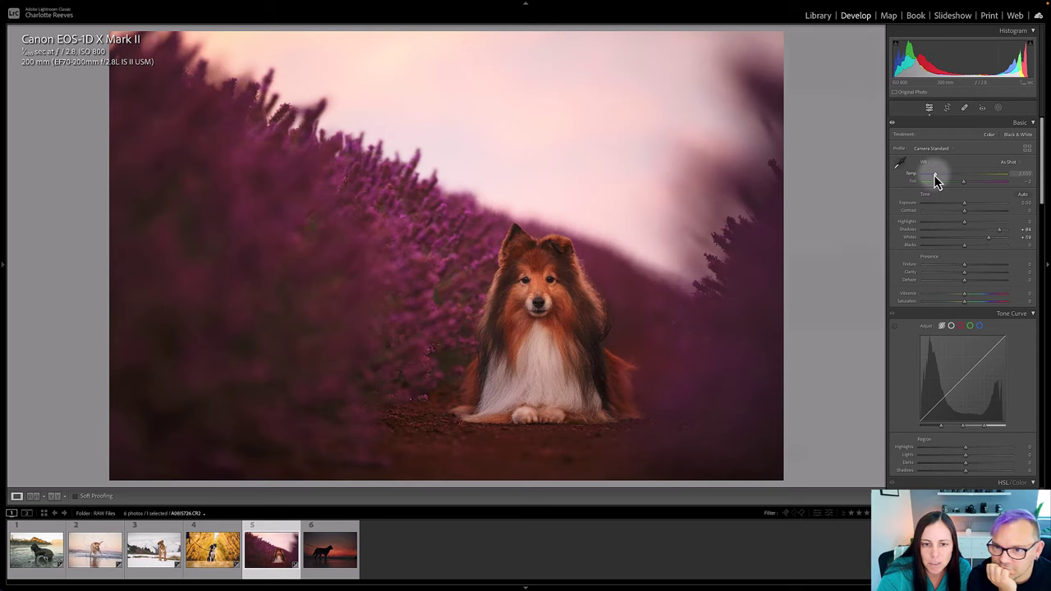
- Cool the sheltie's Temp, set Shadows to +100, compare Before/After, then open photo 6
left_click_drag(936, 175, 931, 176)
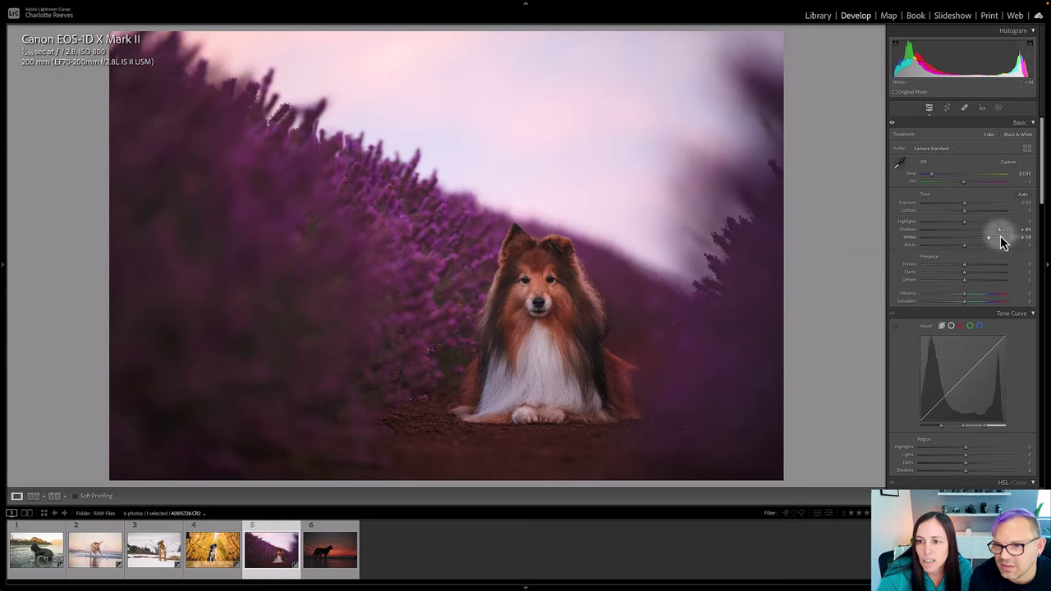
left_click_drag(1000, 236, 1010, 238)
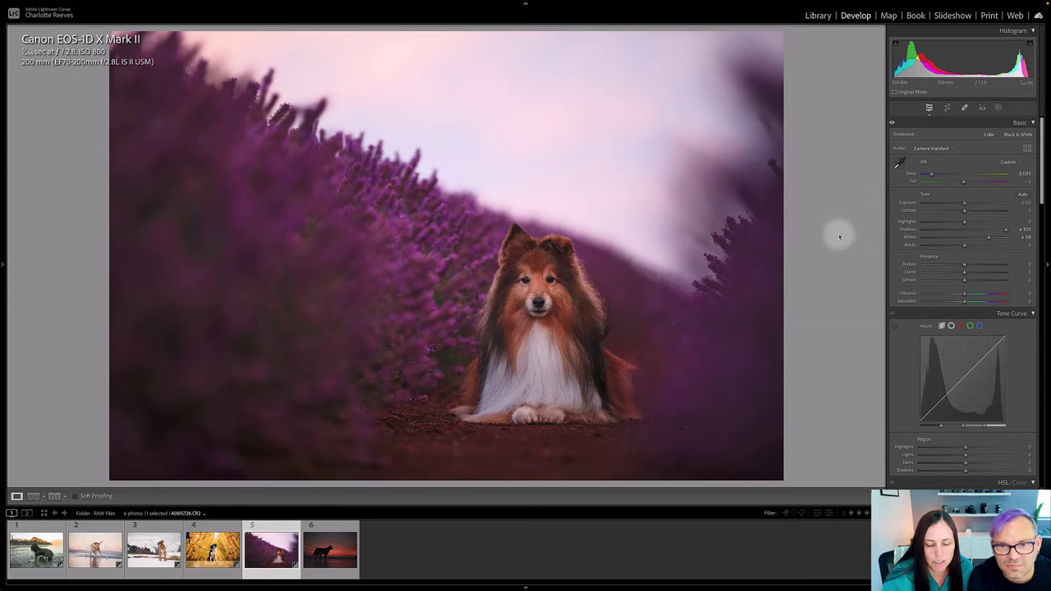
key("backslash")
key("backslash")
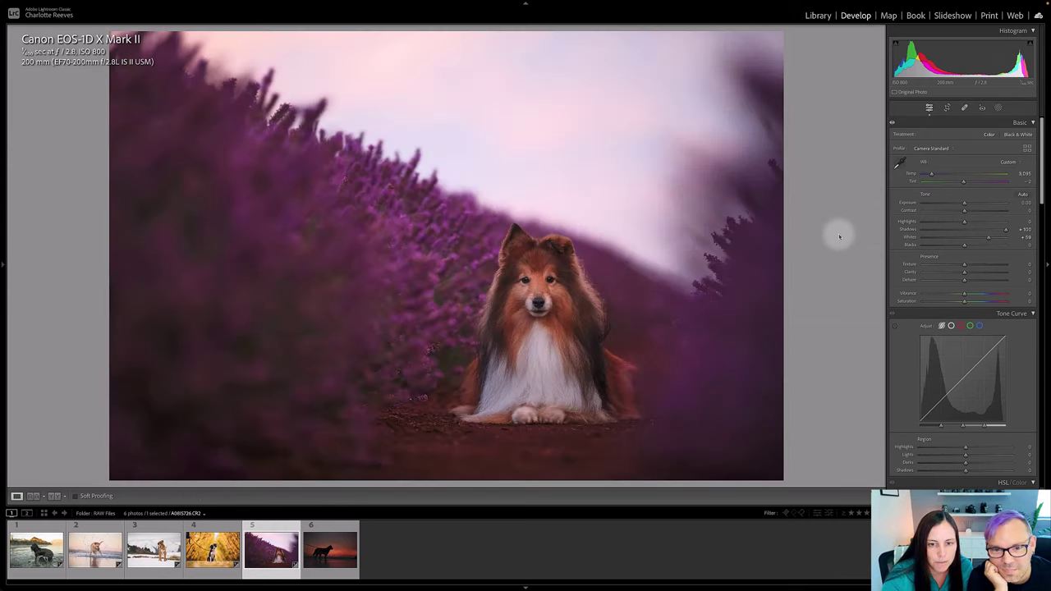
key("backslash")
key("backslash")
key("Right")
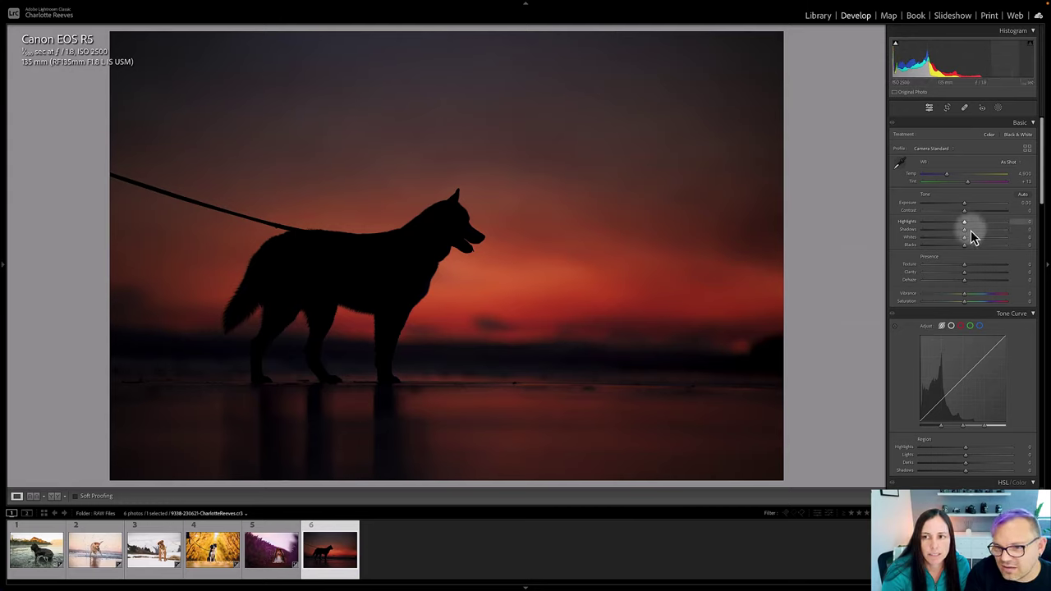
- Raise Whites on the sunset silhouette photo to about +64
left_click_drag(966, 238, 992, 238)
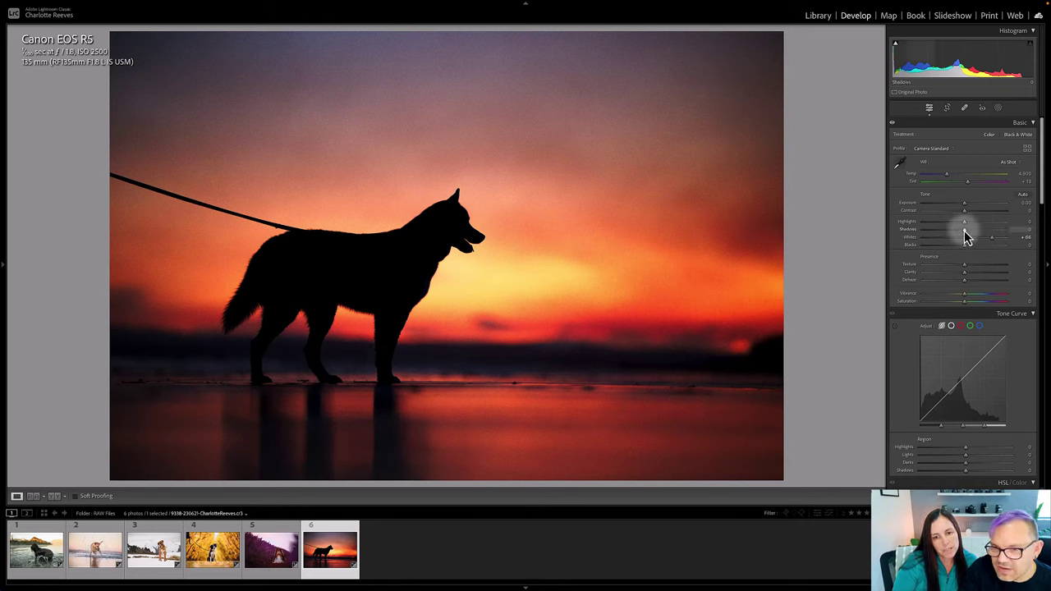
- Set Shadows on the sunset silhouette photo to +29
mouse_move(965, 230)
left_mouse_down()
mouse_move(994, 233)
mouse_move(976, 231)
left_mouse_up()
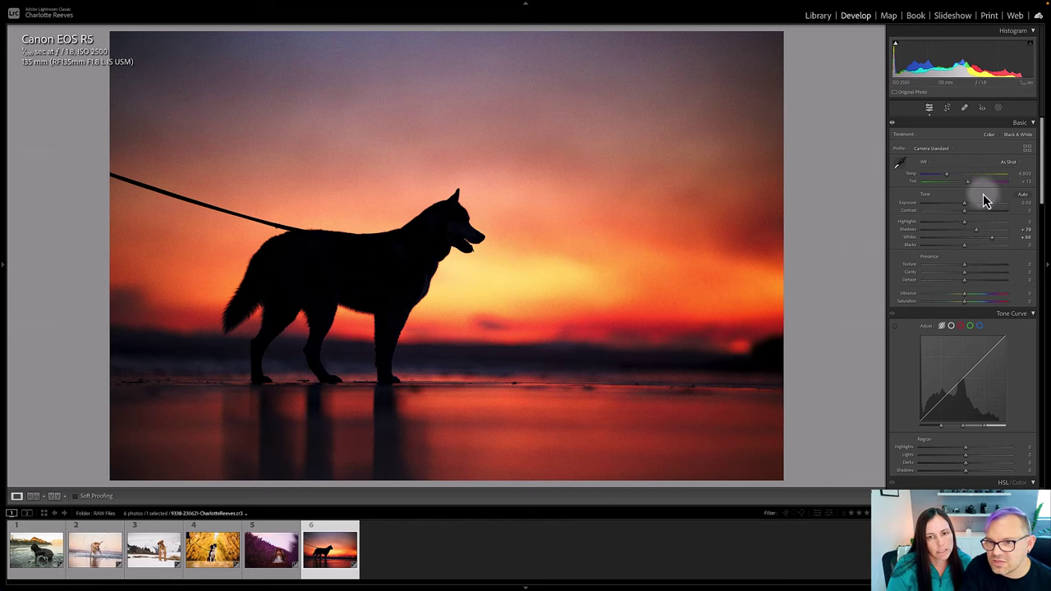
- Warm the sunset photo's Temp to about 5,639, reset Vibrance to 0, and view Before
left_click_drag(946, 174, 954, 174)
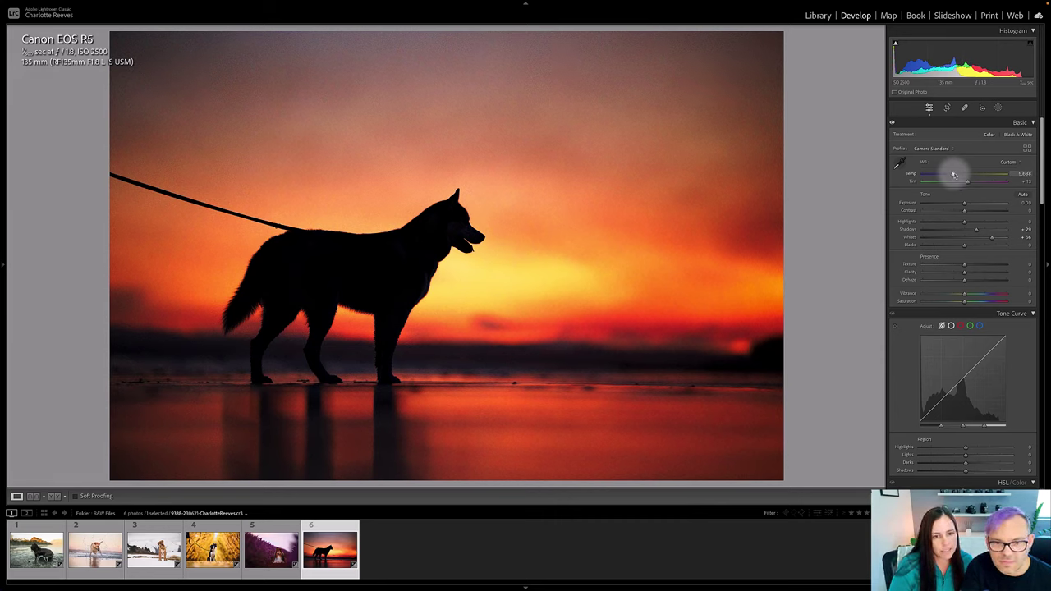
left_click_drag(954, 175, 953, 174)
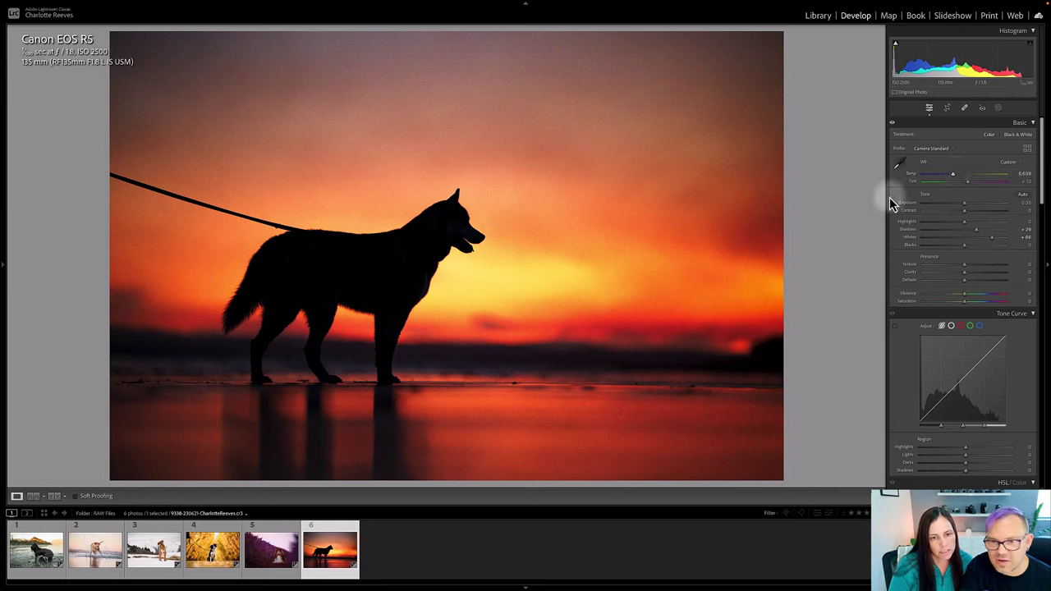
left_click_drag(964, 299, 981, 298)
double_click(977, 290)
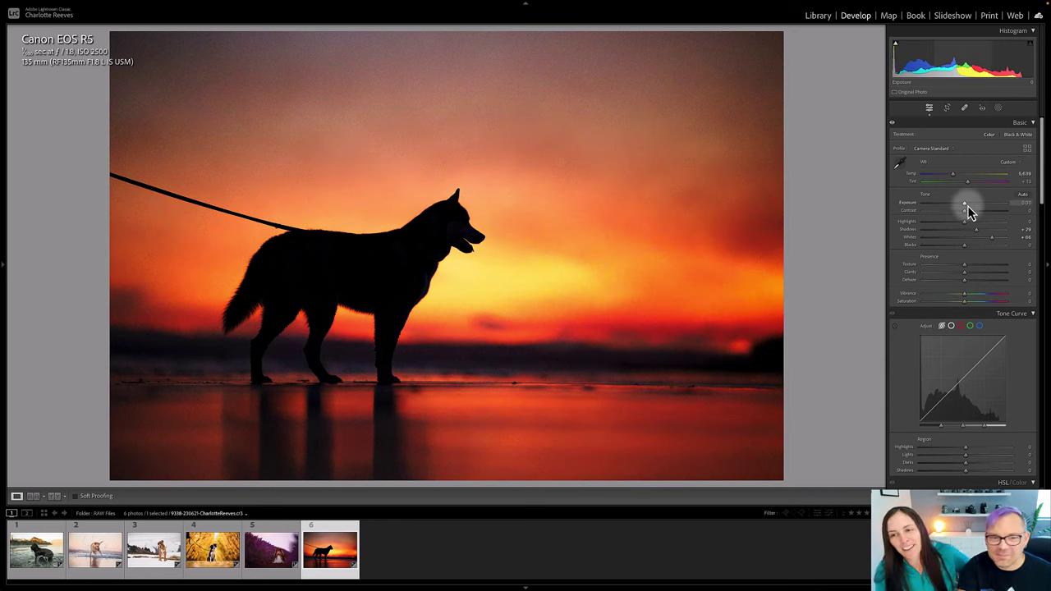
scroll(967, 205, "down", 1)
key("backslash")
key("backslash")
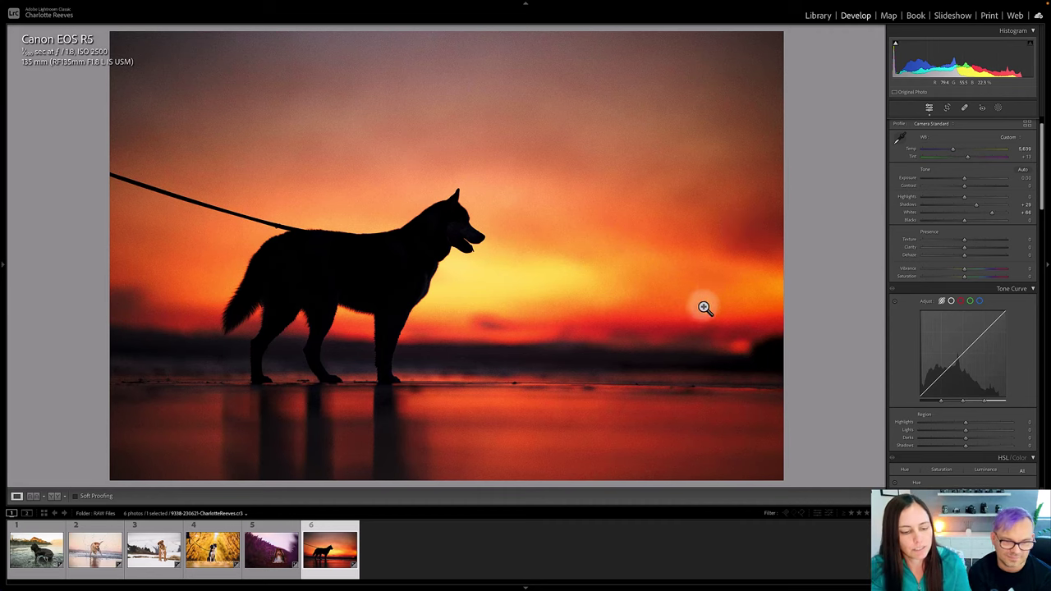
- Select all six dog photos and show them in Library Survey view
key("ctrl+a")
key("n")
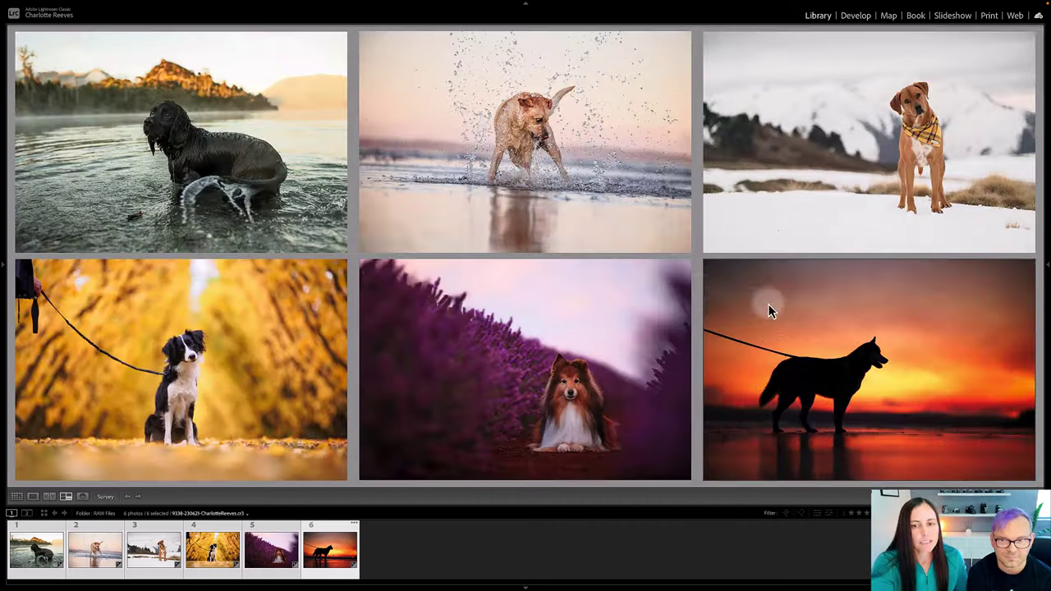